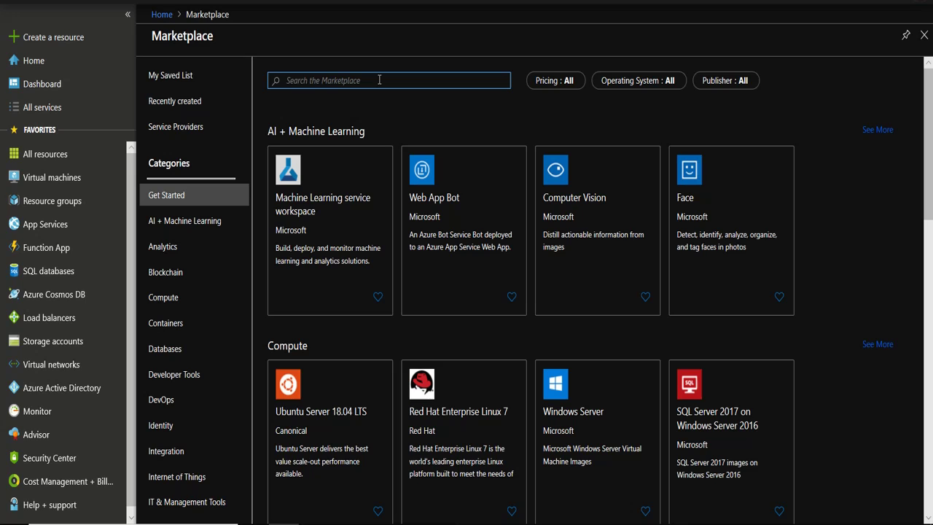
Search the Marketplace for 'arcgis' and open the ArcGIS Enterprise 10.7.1 offer's programmatic deployment settings.
{"action": "type", "text": "arcgis"}
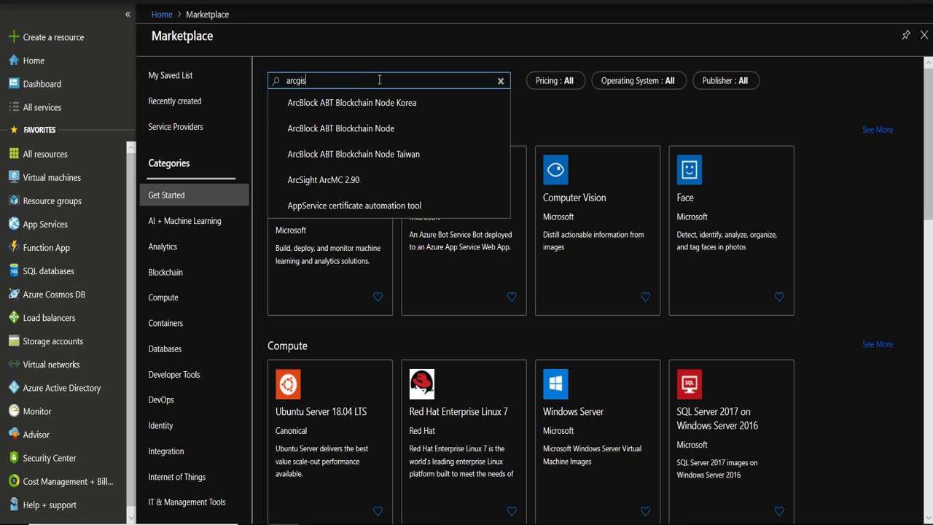
{"action": "left_click", "coordinate": [360, 154]}
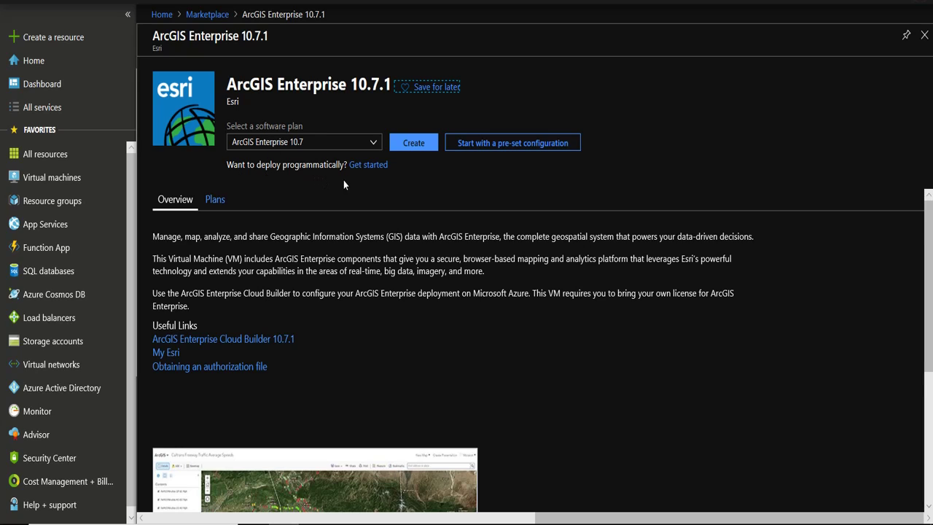
{"action": "left_click", "coordinate": [372, 166]}
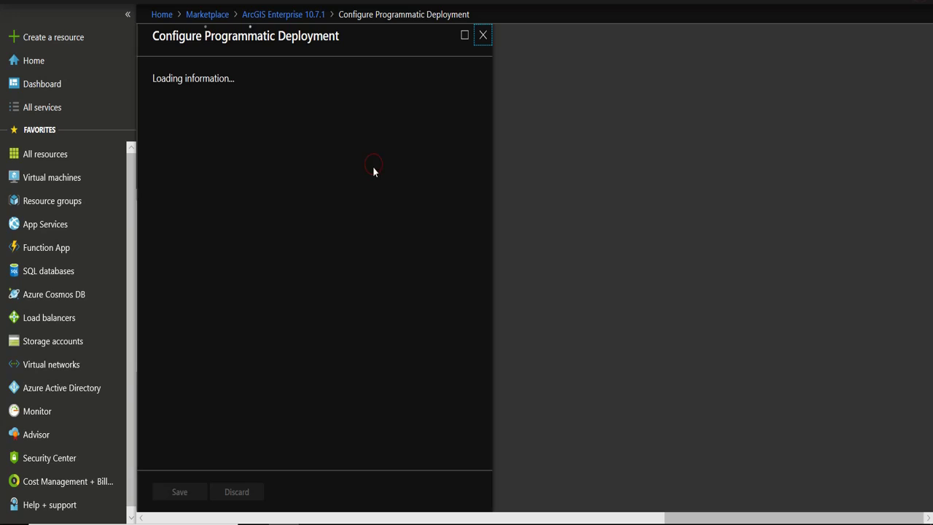
{"action": "scroll", "coordinate": [373, 301], "scroll_direction": "down", "scroll_amount": 3}
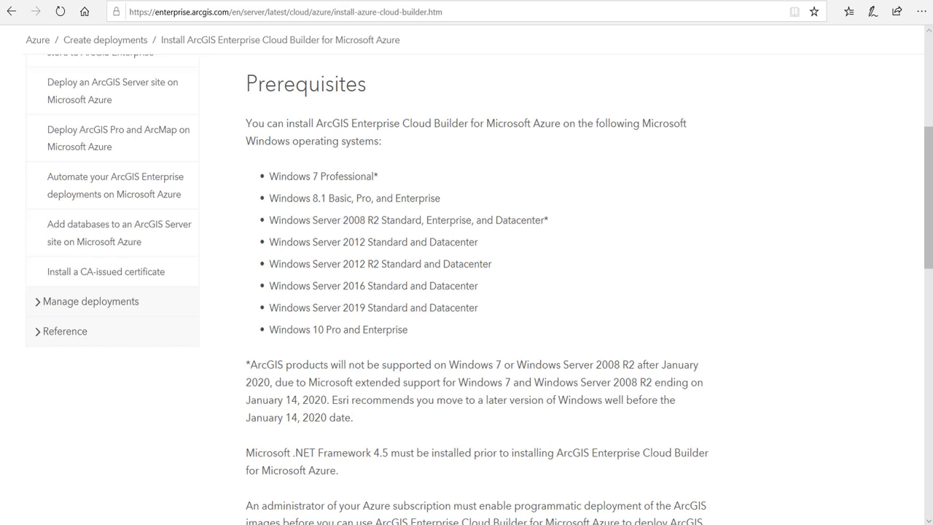
Download the 10.7.1 Cloud Builder from the Install Cloud Builder section and launch the installer.
{"action": "scroll", "coordinate": [466, 292], "scroll_direction": "down", "scroll_amount": 7}
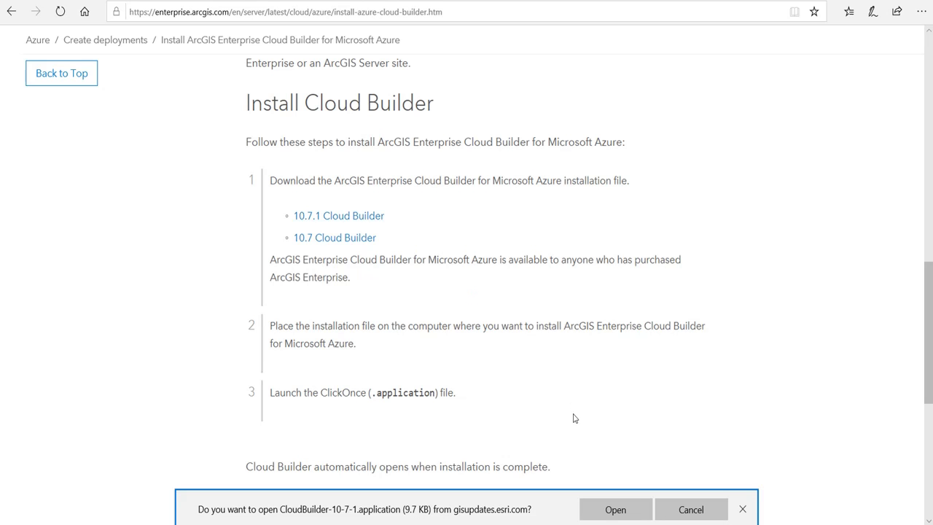
{"action": "left_click", "coordinate": [617, 509]}
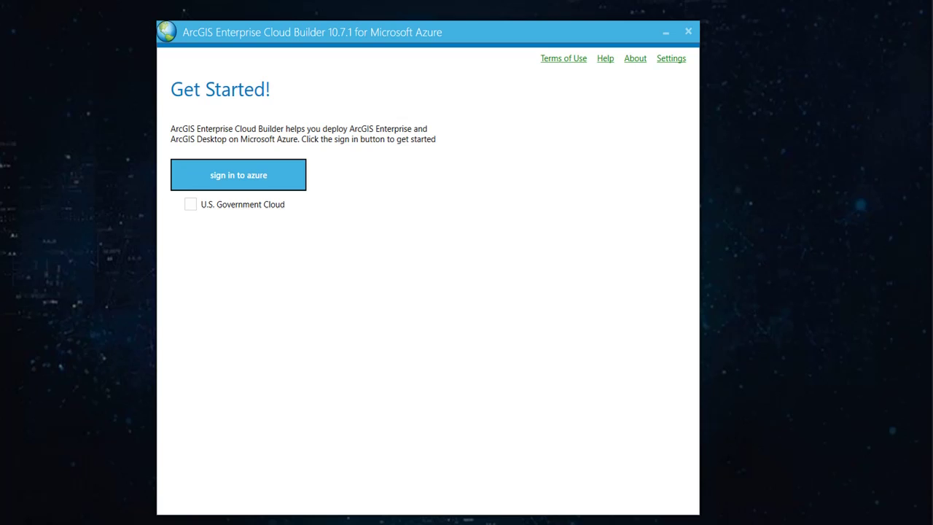
Sign in to the Azure account and start deploying a new ArcGIS site.
{"action": "left_click", "coordinate": [254, 176]}
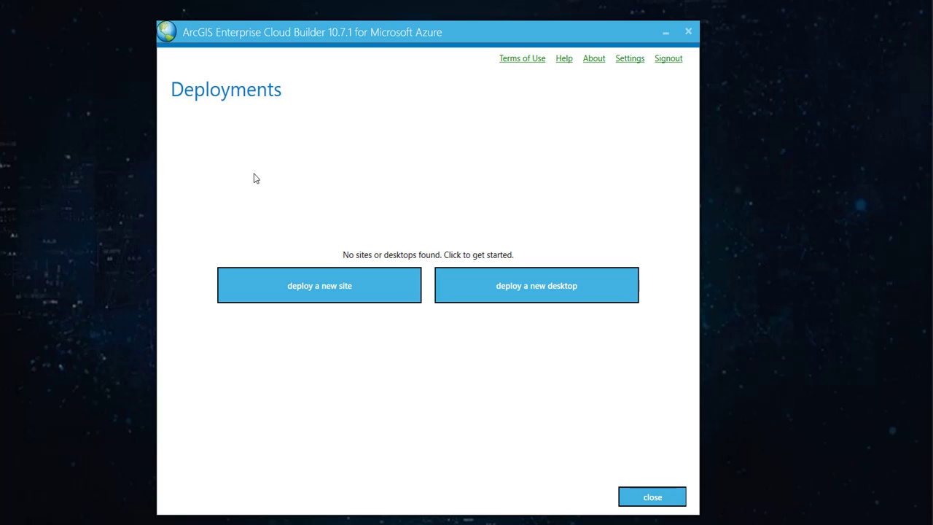
{"action": "left_click", "coordinate": [312, 287]}
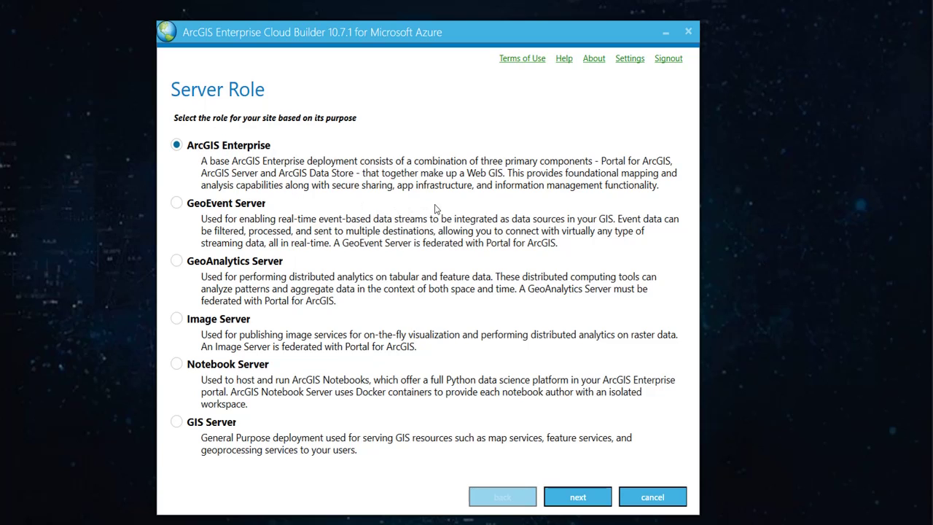
Keep the ArcGIS Enterprise server role and choose the existing resource group esri-dev-rg - westus.
{"action": "left_click", "coordinate": [585, 497]}
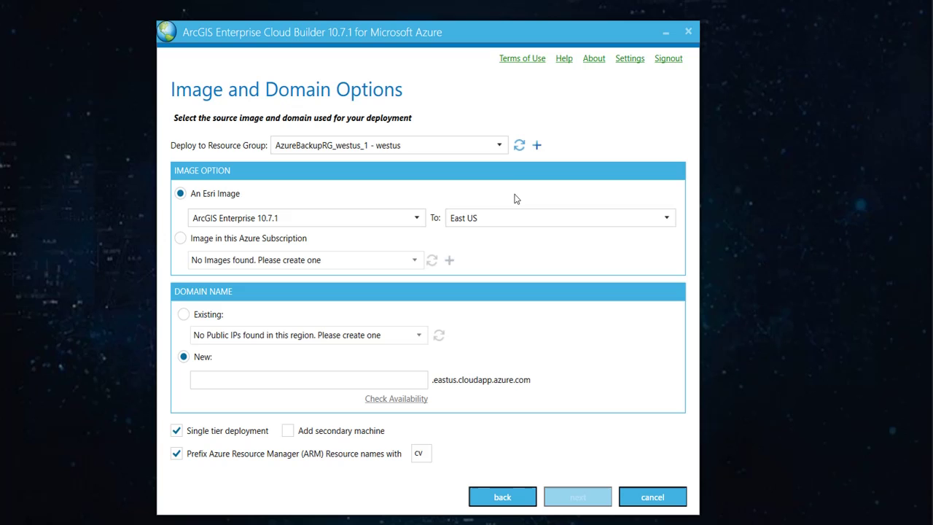
{"action": "left_click", "coordinate": [537, 146]}
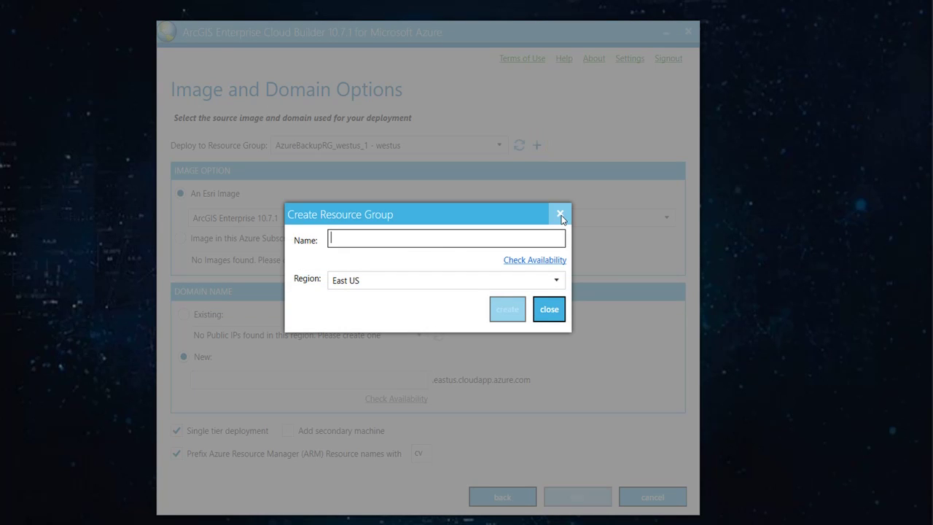
{"action": "left_click", "coordinate": [560, 216]}
{"action": "left_click", "coordinate": [502, 149]}
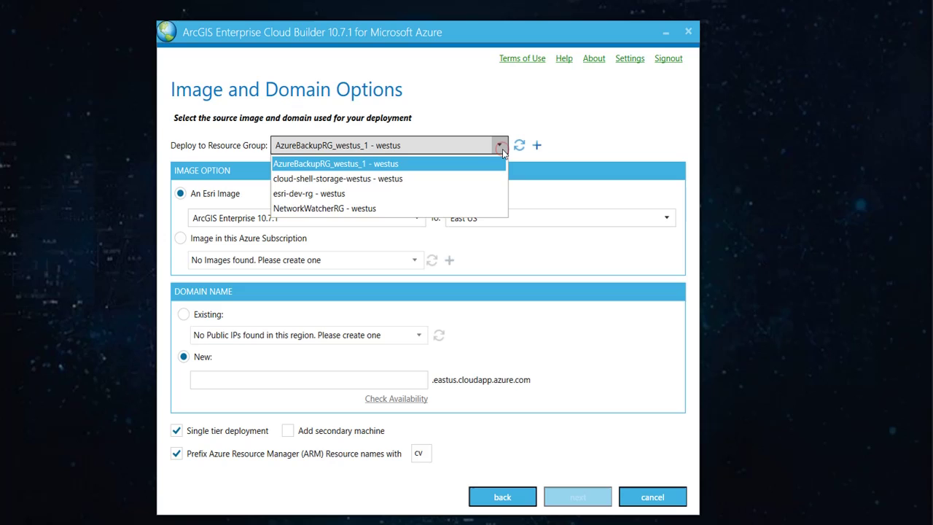
{"action": "left_click", "coordinate": [370, 194]}
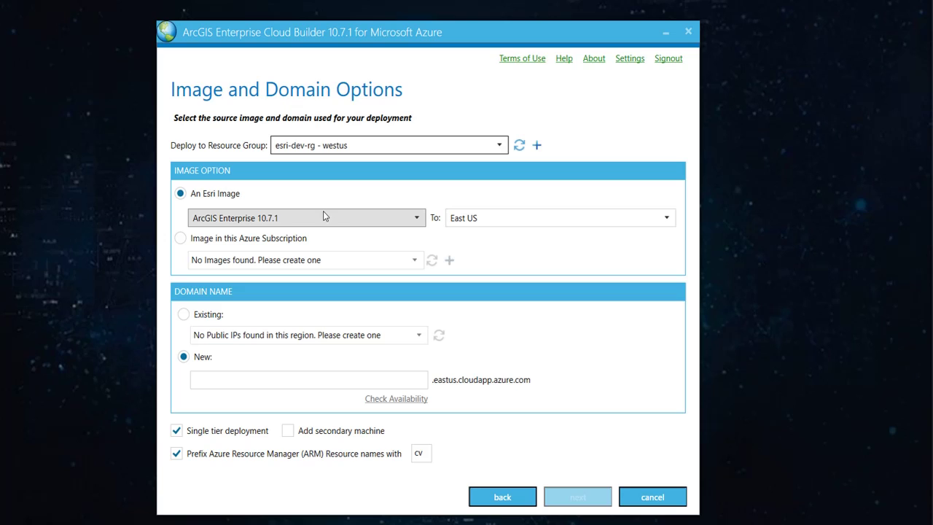
Keep the ArcGIS Enterprise 10.7.1 Esri image and set the target region to West US.
{"action": "left_click", "coordinate": [346, 220]}
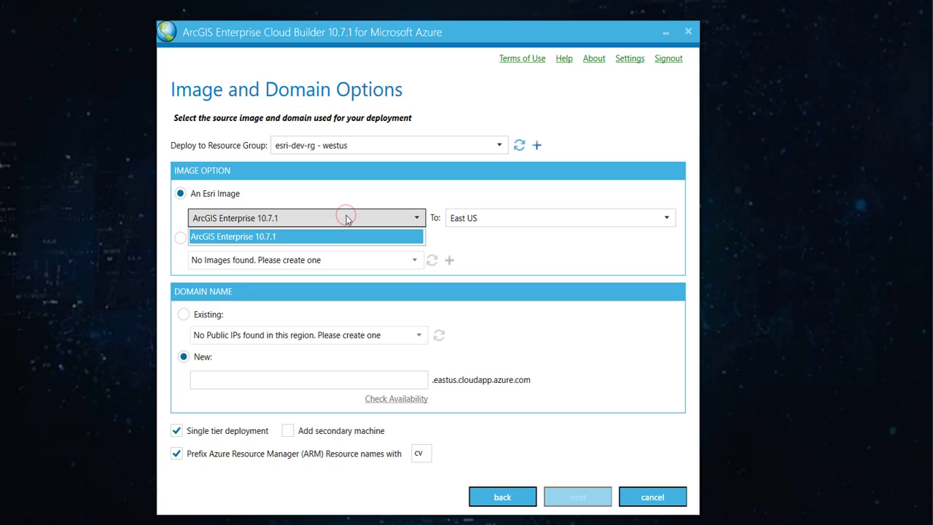
{"action": "left_click", "coordinate": [317, 240]}
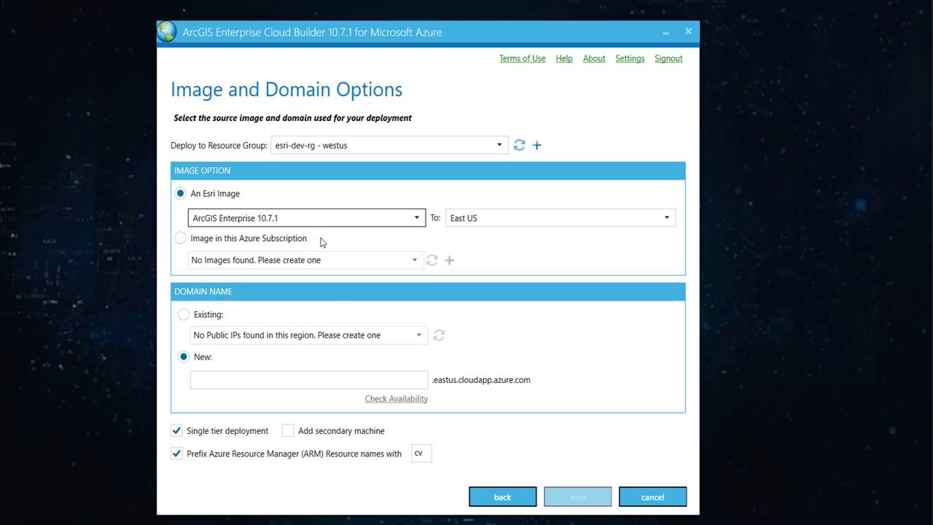
{"action": "left_click", "coordinate": [502, 222]}
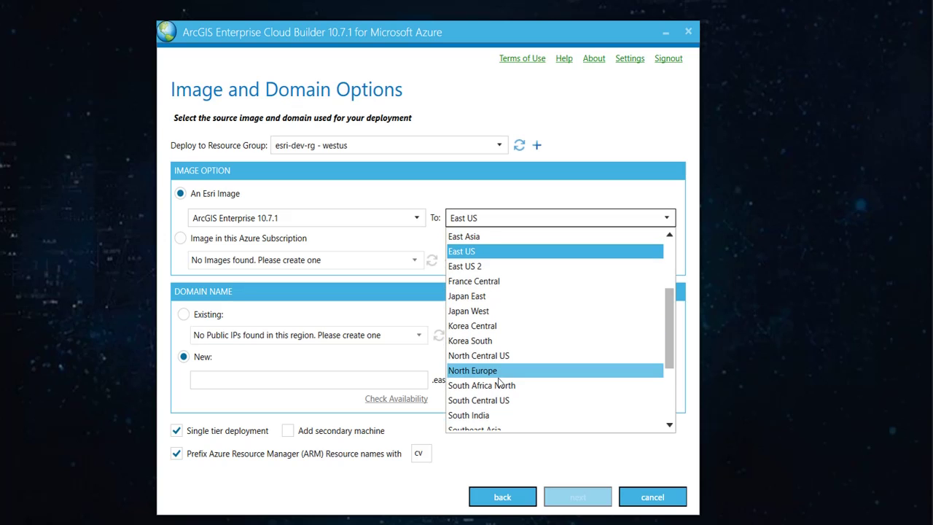
{"action": "scroll", "coordinate": [498, 377], "scroll_direction": "down", "scroll_amount": 3}
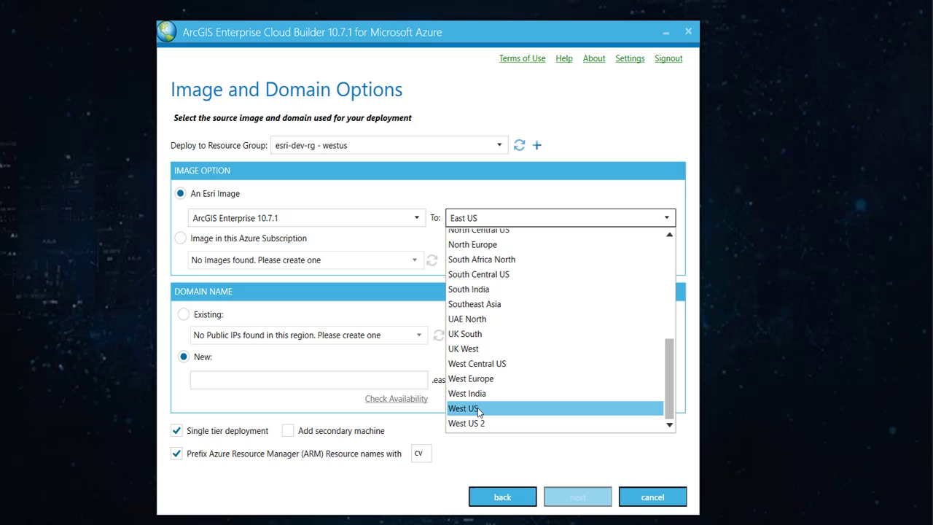
{"action": "left_click", "coordinate": [478, 410]}
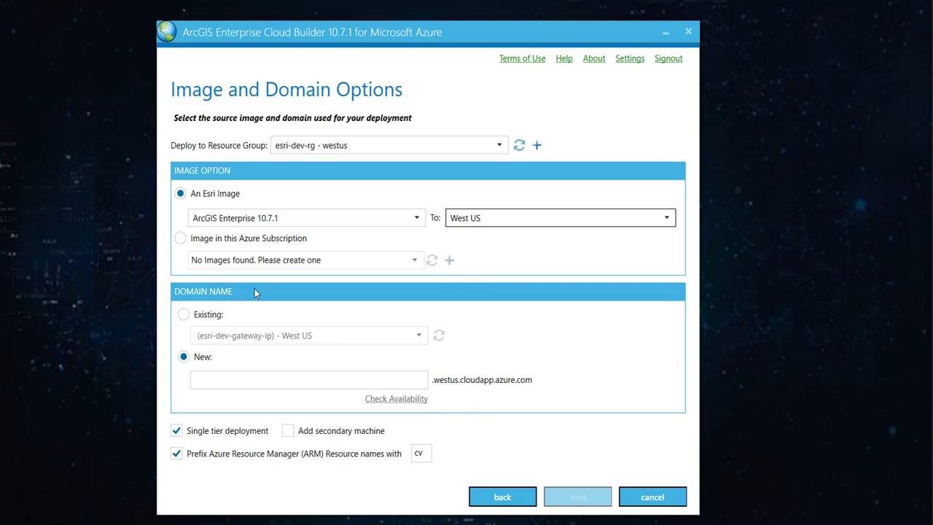
Set the new domain to testesri and the resource name prefix to er8, then continue.
{"action": "left_click", "coordinate": [320, 382]}
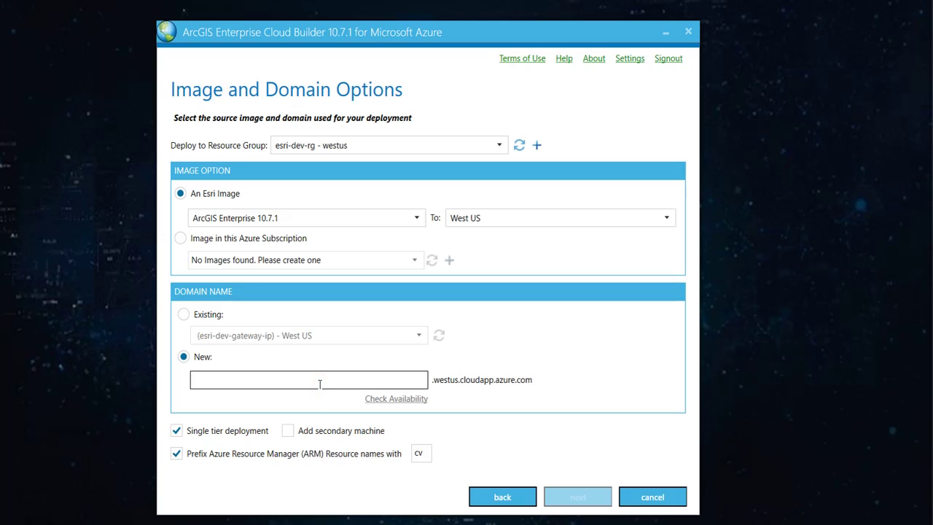
{"action": "type", "text": "testesri"}
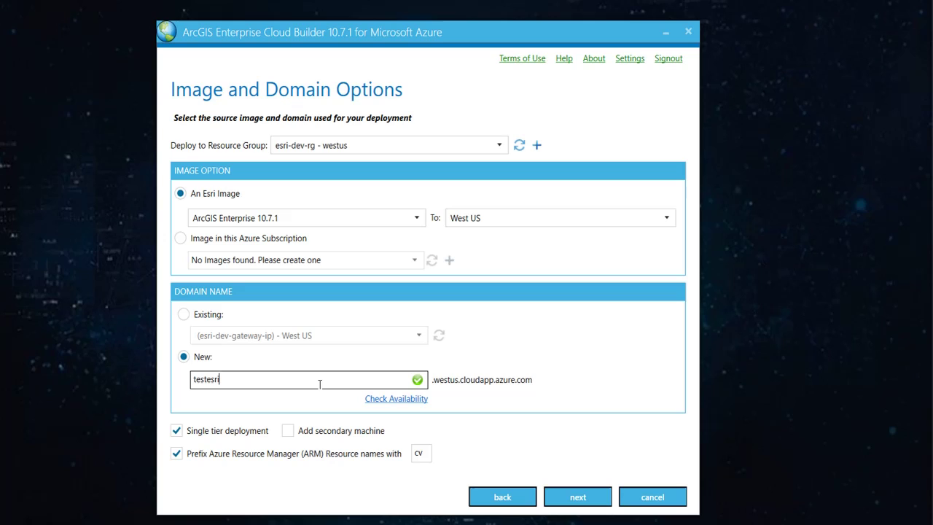
{"action": "double_click", "coordinate": [422, 453]}
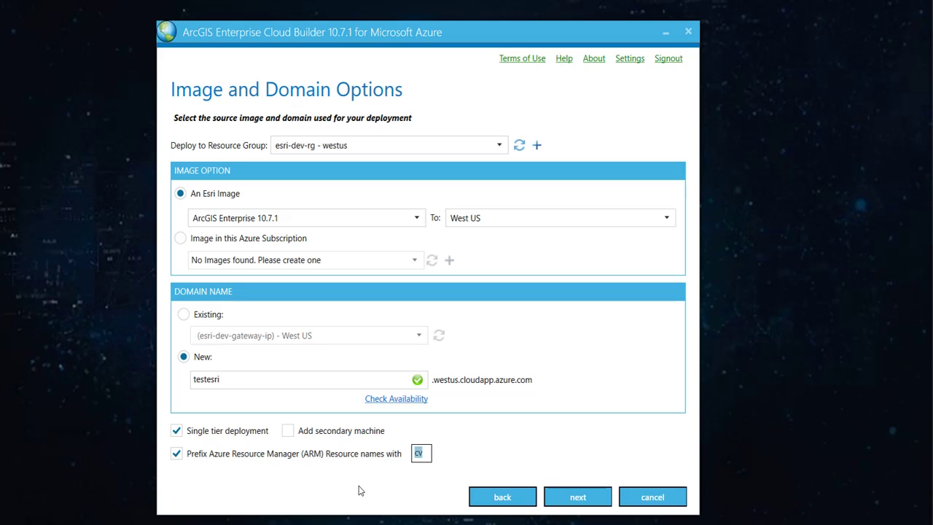
{"action": "type", "text": "er8"}
{"action": "left_click", "coordinate": [578, 504]}
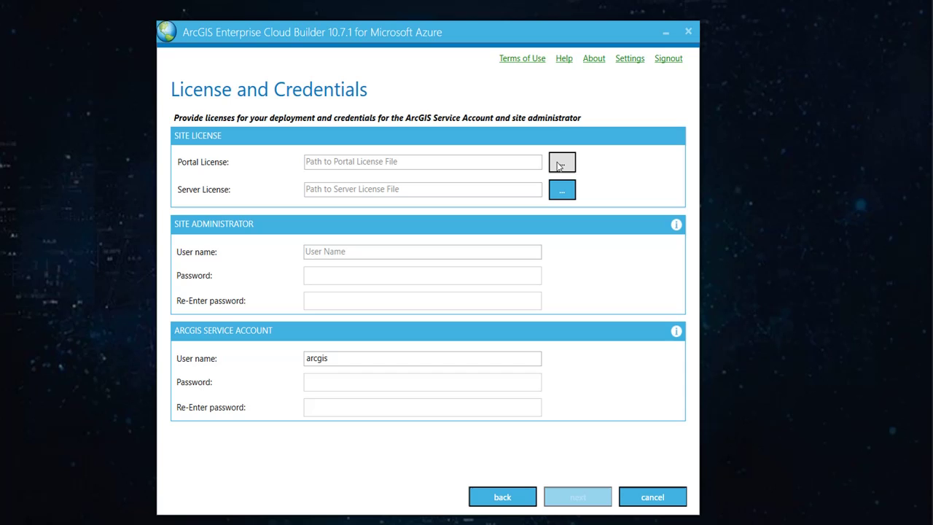
Load the portal and ArcGIS Server license files, correct the service account password confirmation, and continue.
{"action": "left_click", "coordinate": [561, 162]}
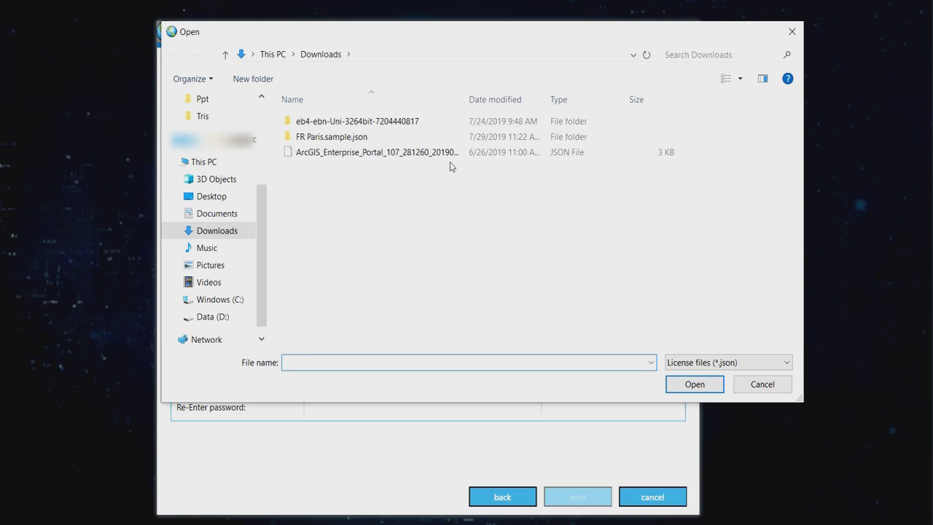
{"action": "double_click", "coordinate": [436, 154]}
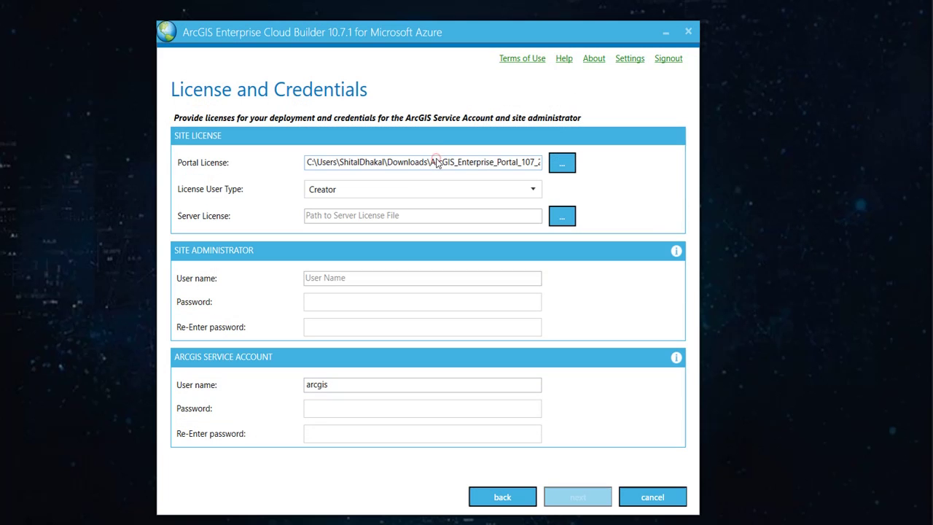
{"action": "left_click", "coordinate": [561, 218]}
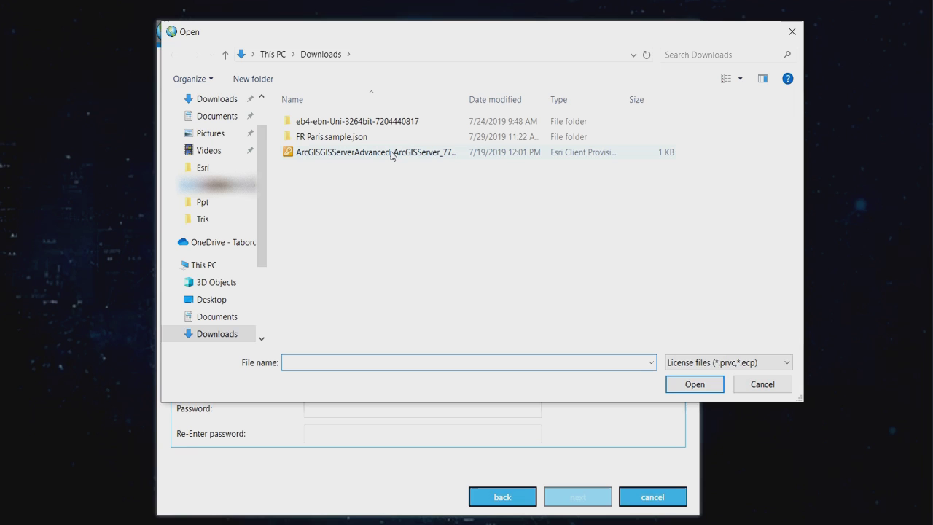
{"action": "double_click", "coordinate": [390, 152]}
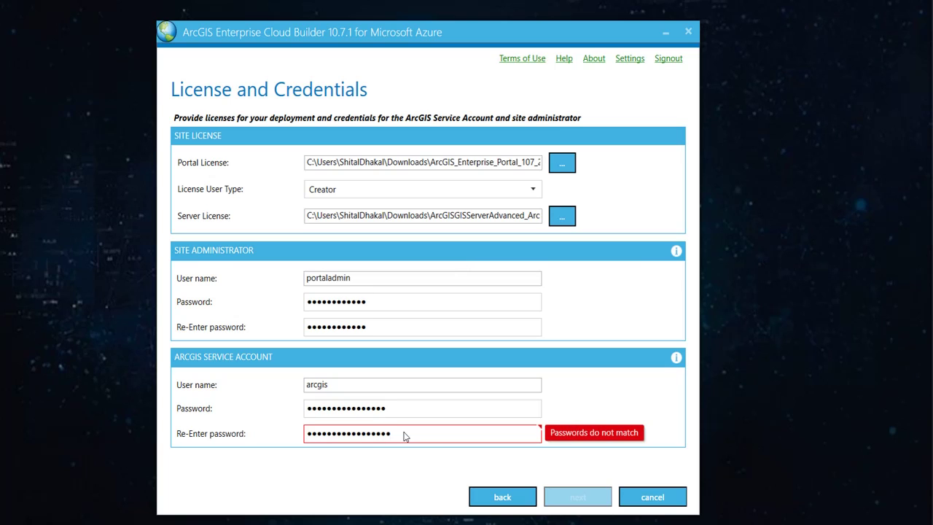
{"action": "key", "text": "BackSpace"}
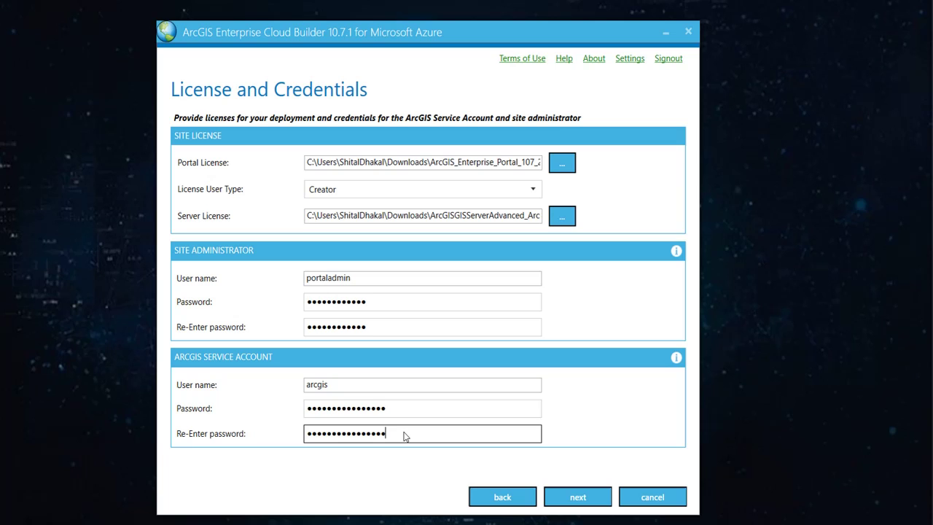
{"action": "left_click", "coordinate": [583, 500]}
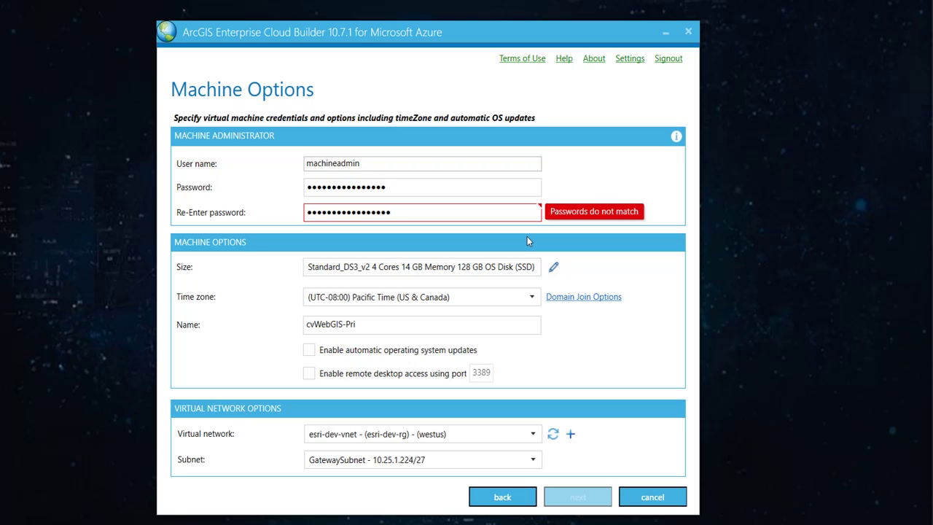
Fix the machine administrator password confirmation and size the VM Standard_DS3_v2 with a 128 GB SSD disk.
{"action": "key", "text": "BackSpace"}
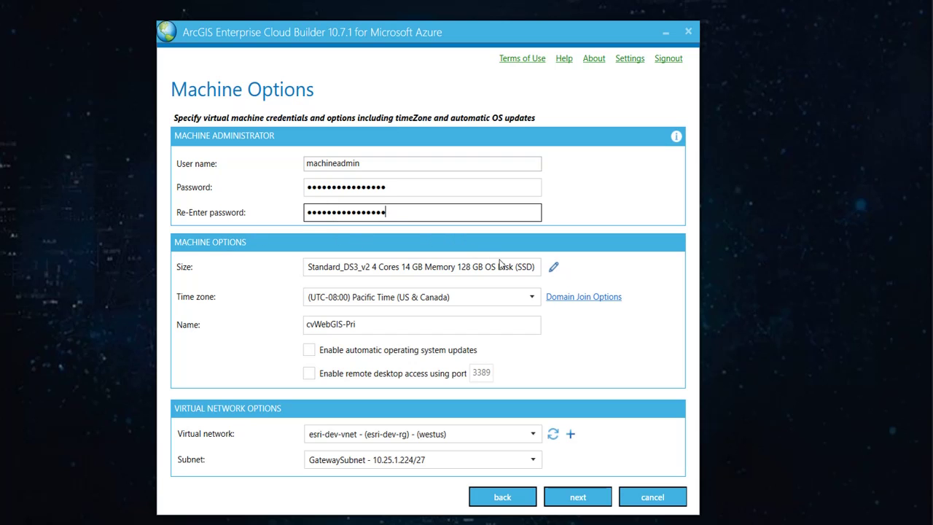
{"action": "left_click", "coordinate": [554, 269]}
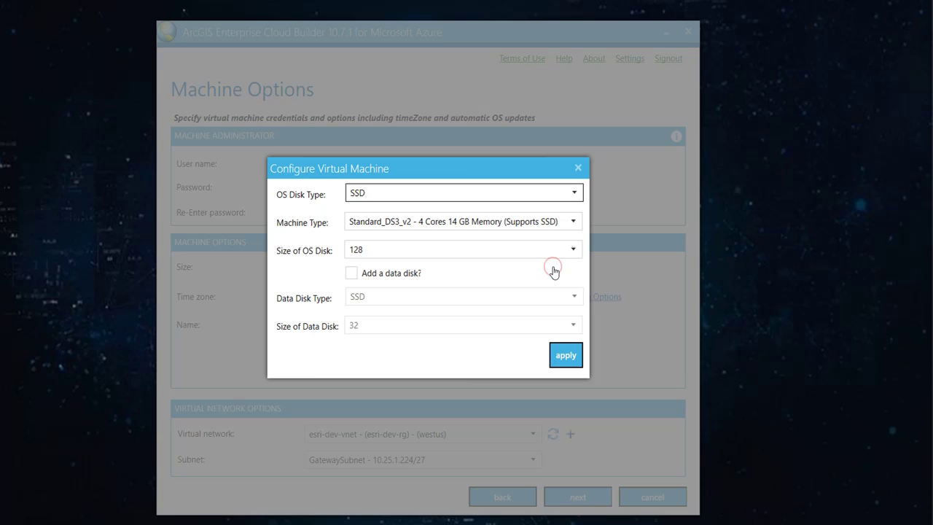
{"action": "left_click", "coordinate": [500, 191]}
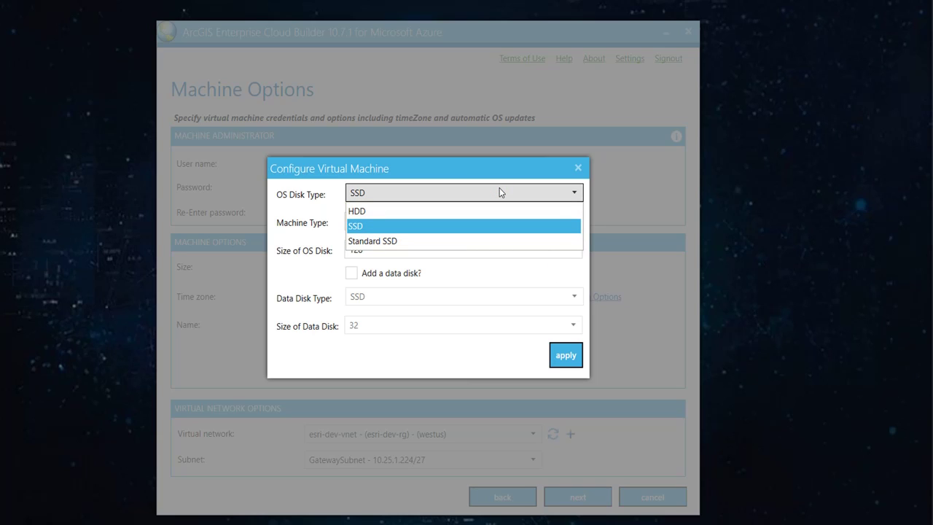
{"action": "left_click", "coordinate": [295, 208]}
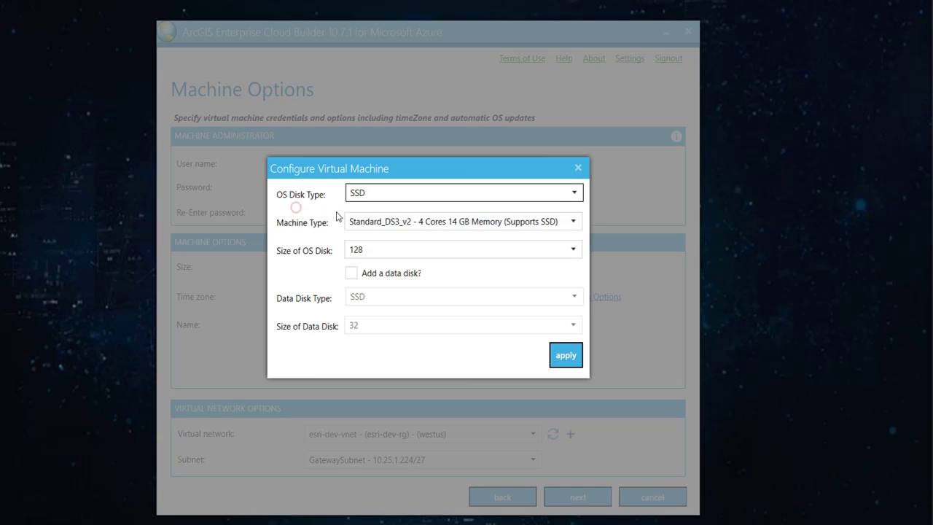
{"action": "left_click", "coordinate": [406, 222]}
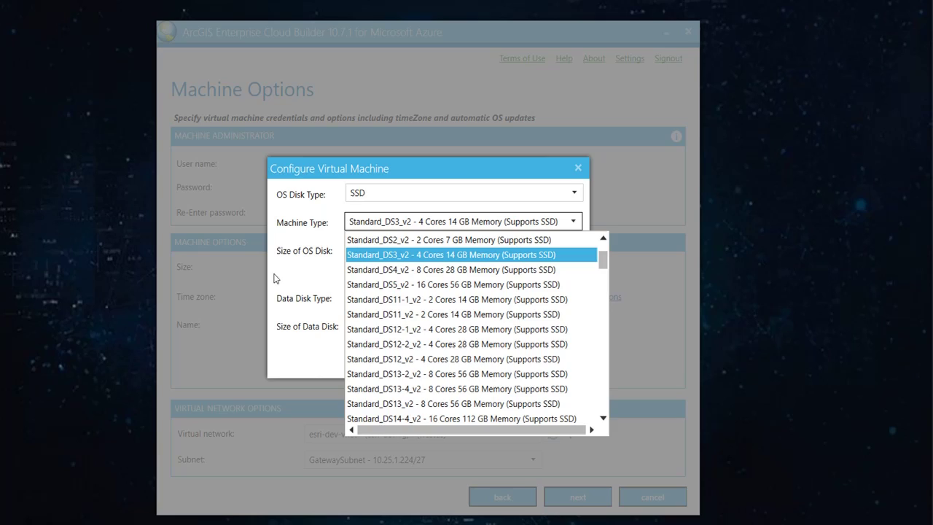
{"action": "left_click", "coordinate": [305, 264]}
{"action": "left_click", "coordinate": [489, 247]}
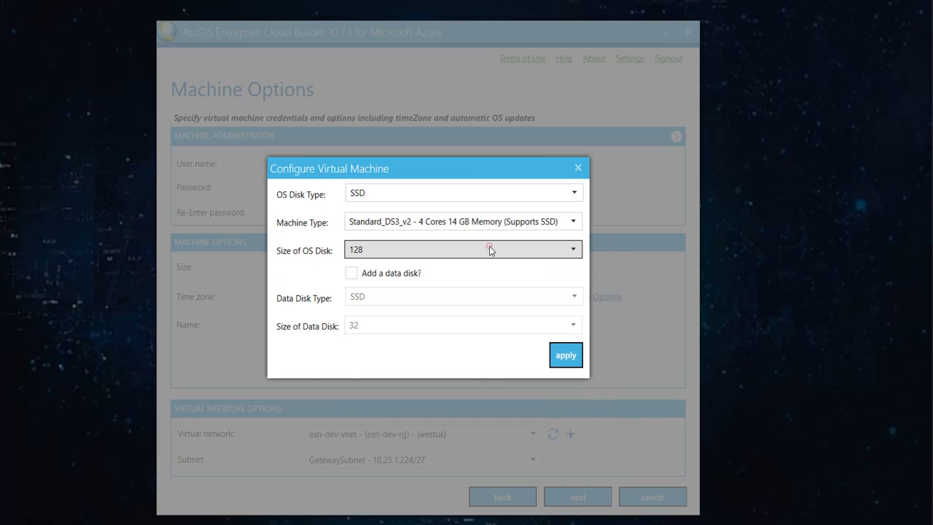
{"action": "left_click", "coordinate": [304, 260]}
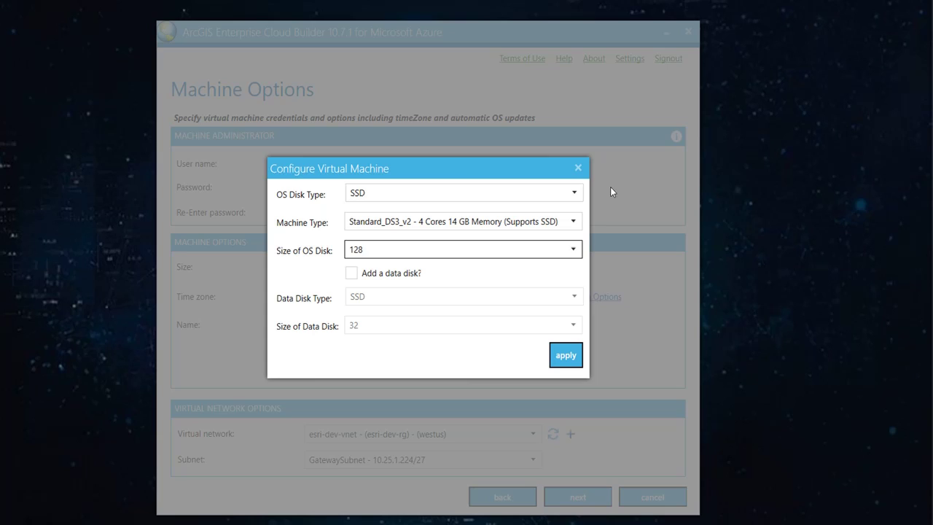
{"action": "left_click", "coordinate": [562, 356]}
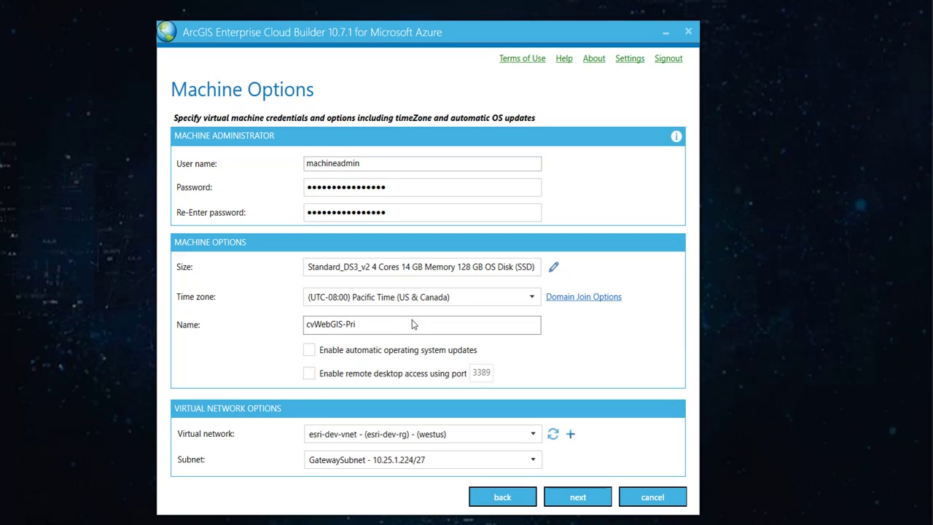
Rename the machine to esri-vm-08 and enable remote desktop access on port 3389.
{"action": "triple_click", "coordinate": [405, 324]}
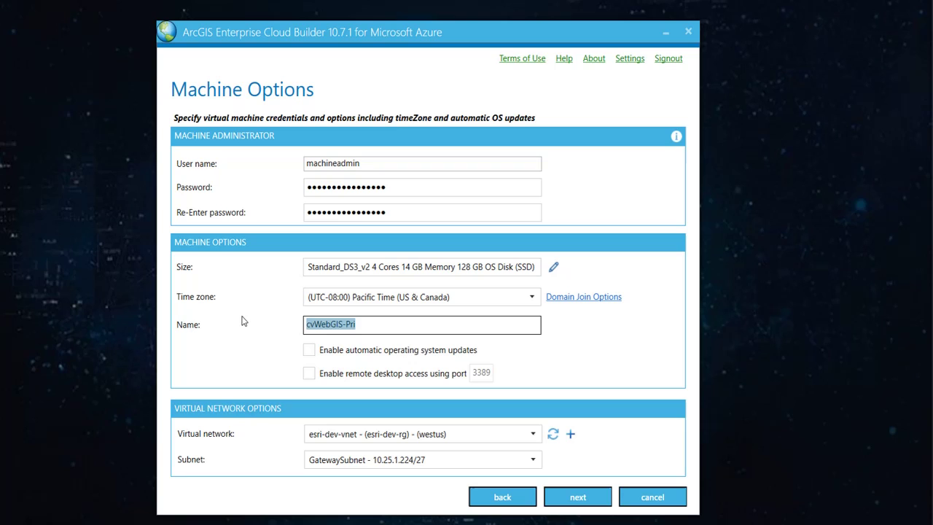
{"action": "type", "text": "vm"}
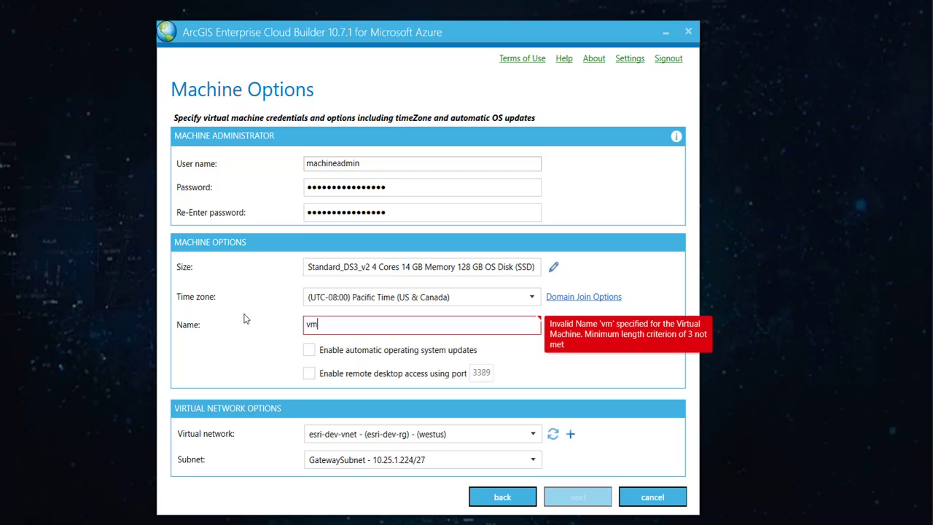
{"action": "type", "text": "-08"}
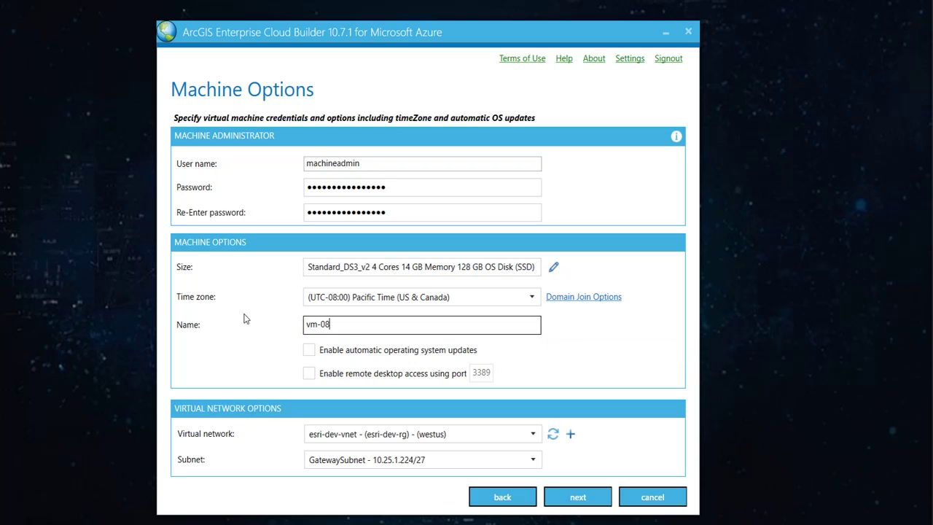
{"action": "left_click", "coordinate": [305, 324]}
{"action": "type", "text": "esri-"}
{"action": "left_click", "coordinate": [309, 373]}
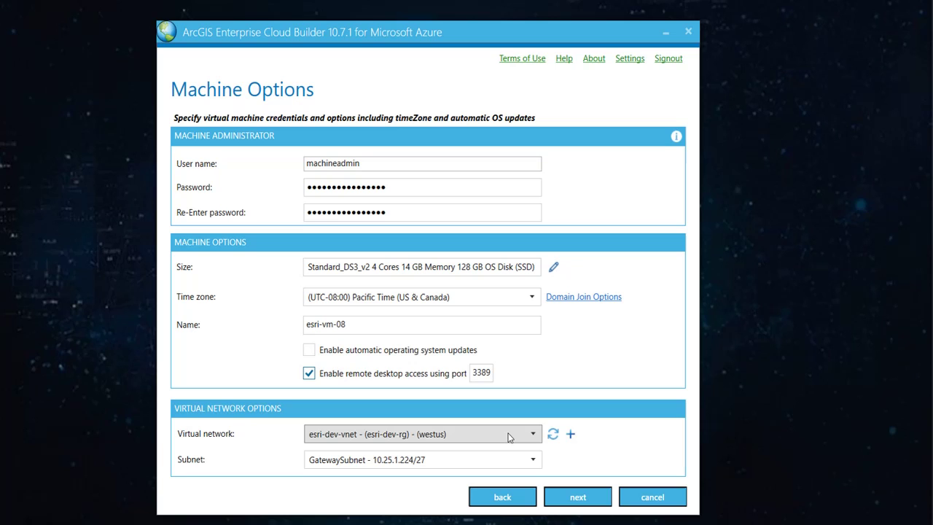
{"action": "left_click", "coordinate": [572, 435]}
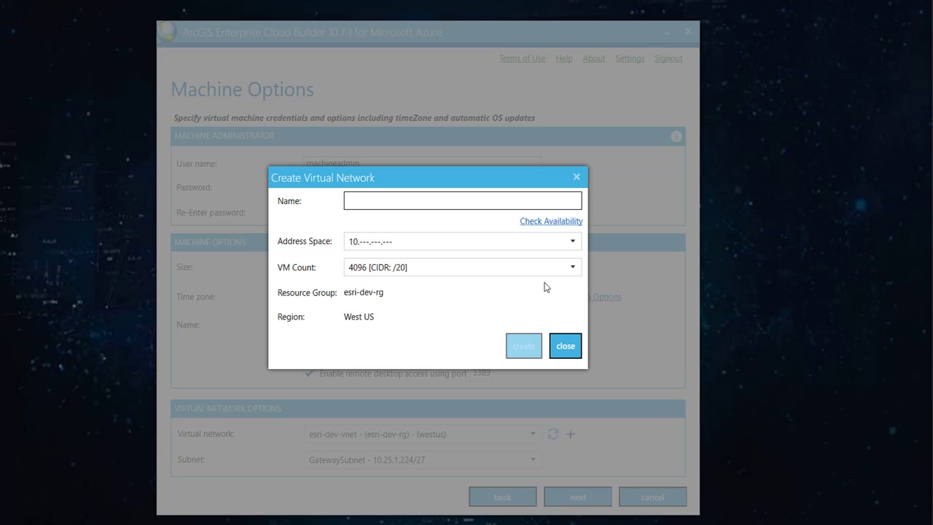
Create virtual network testVN with the 10. address space and select its default 10.0.0.0/20 subnet.
{"action": "type", "text": "test"}
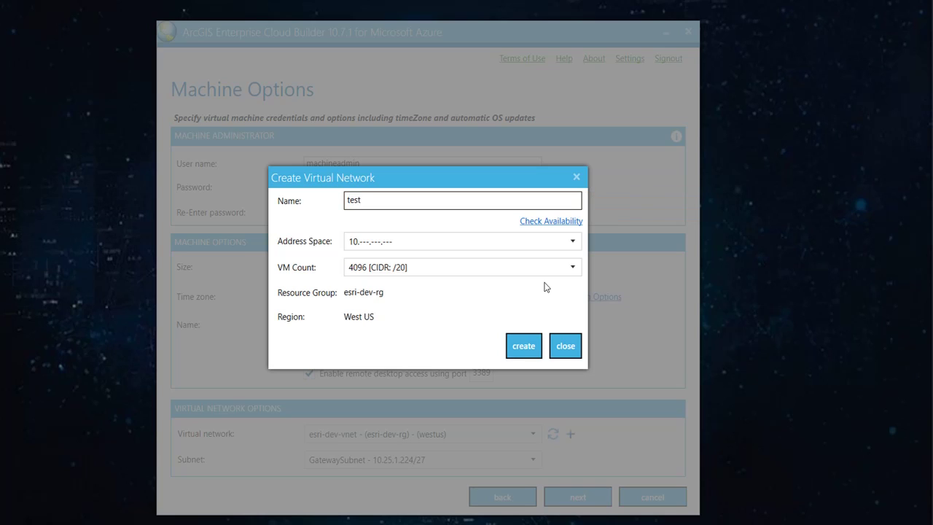
{"action": "type", "text": "VN"}
{"action": "left_click", "coordinate": [531, 241]}
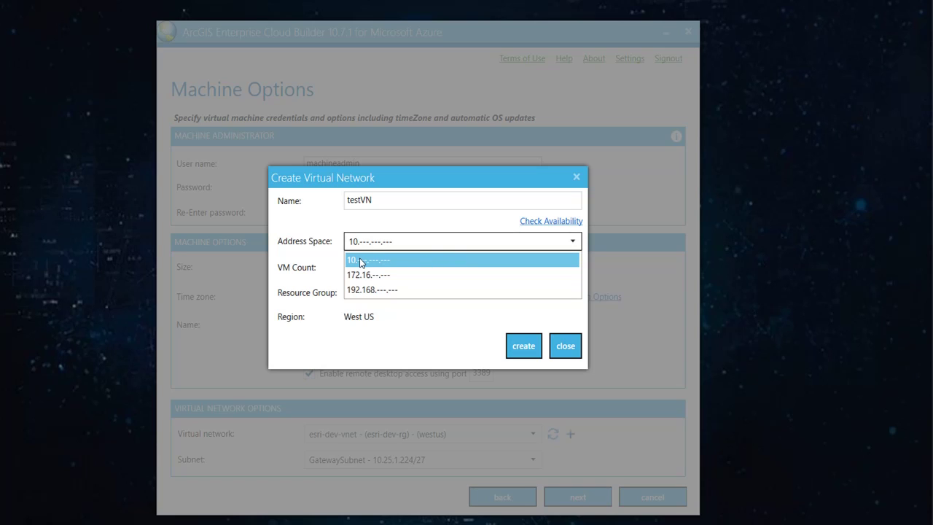
{"action": "left_click", "coordinate": [325, 260]}
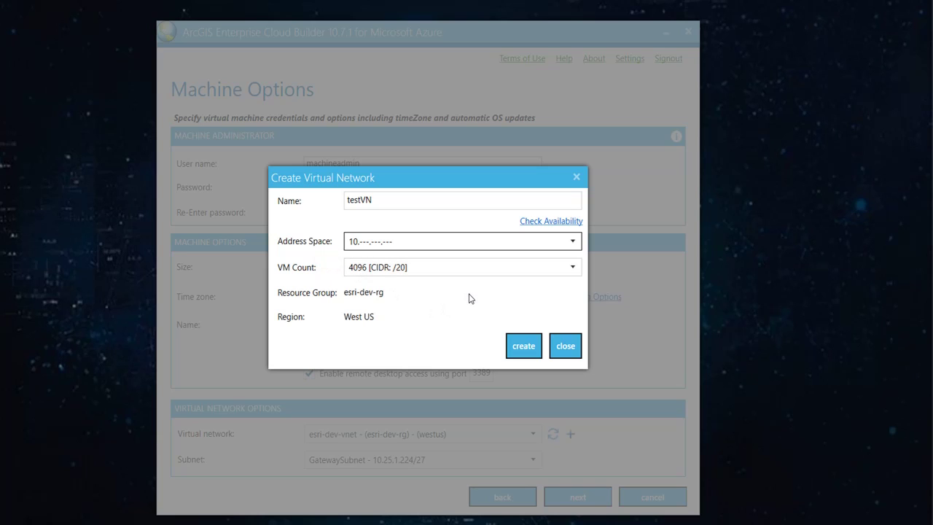
{"action": "left_click", "coordinate": [523, 347]}
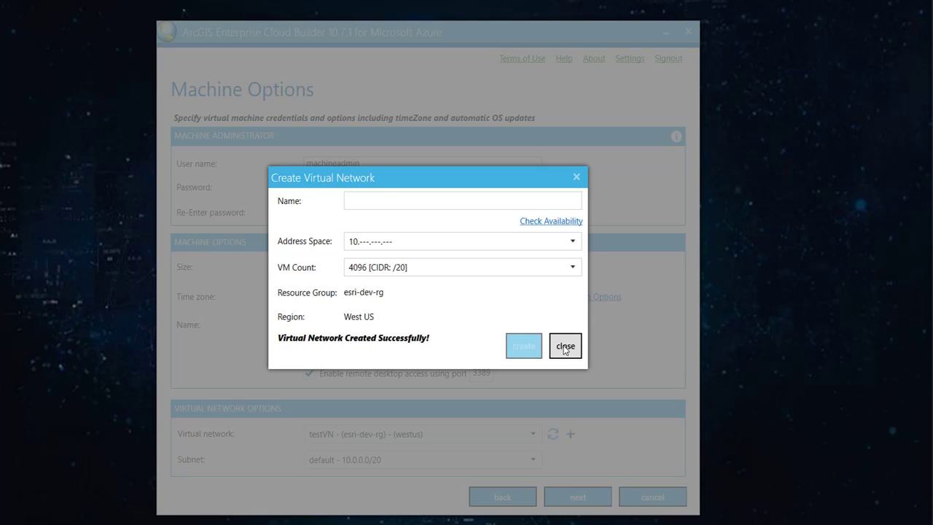
{"action": "left_click", "coordinate": [565, 344]}
{"action": "left_click", "coordinate": [394, 459]}
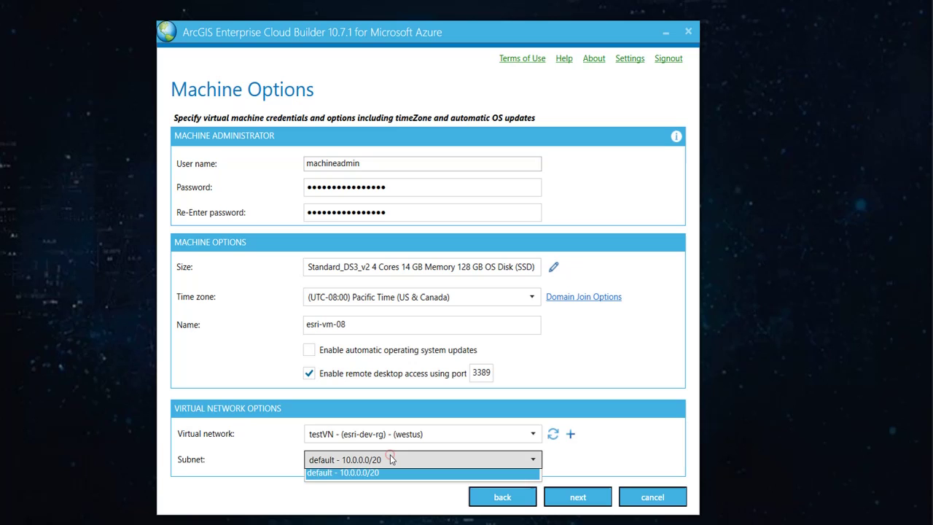
{"action": "left_click", "coordinate": [589, 392]}
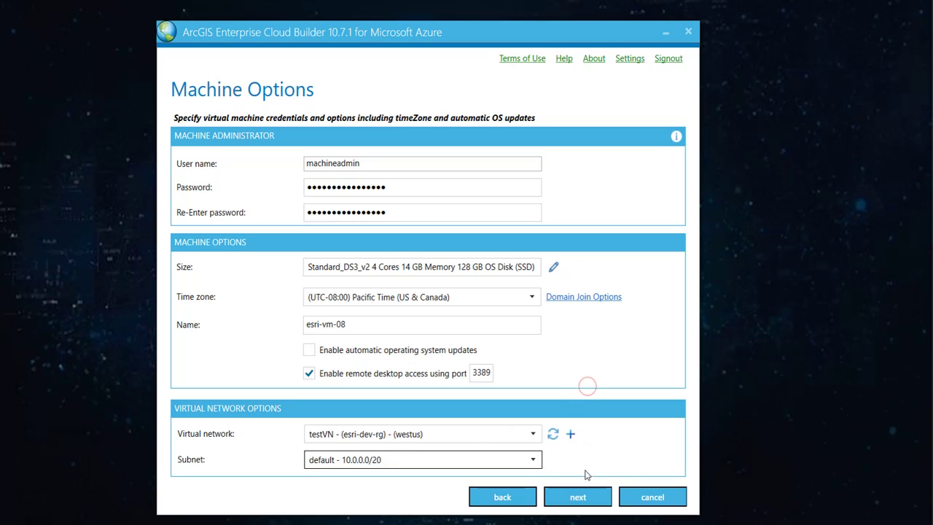
On Data Store Options, enable Tile Cache alongside Relational, leaving Spatiotemporal off.
{"action": "left_click", "coordinate": [581, 498]}
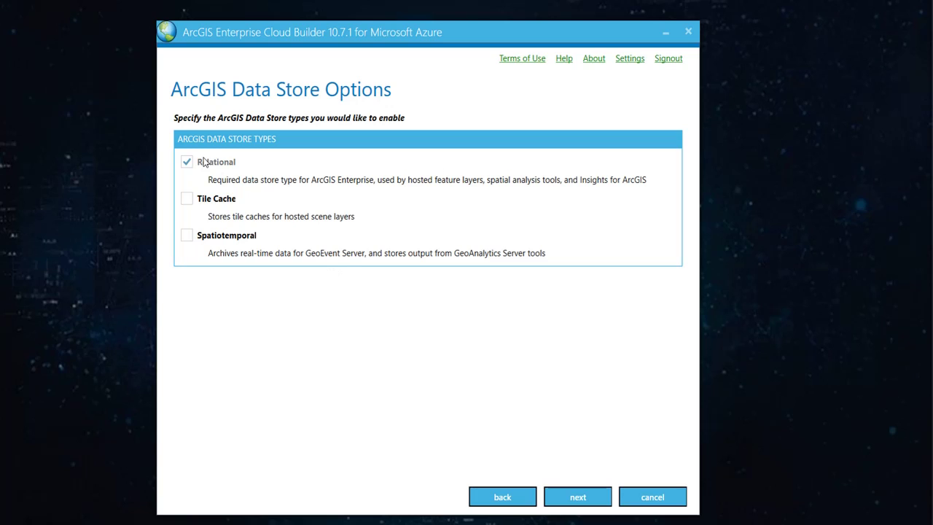
{"action": "left_click", "coordinate": [186, 198]}
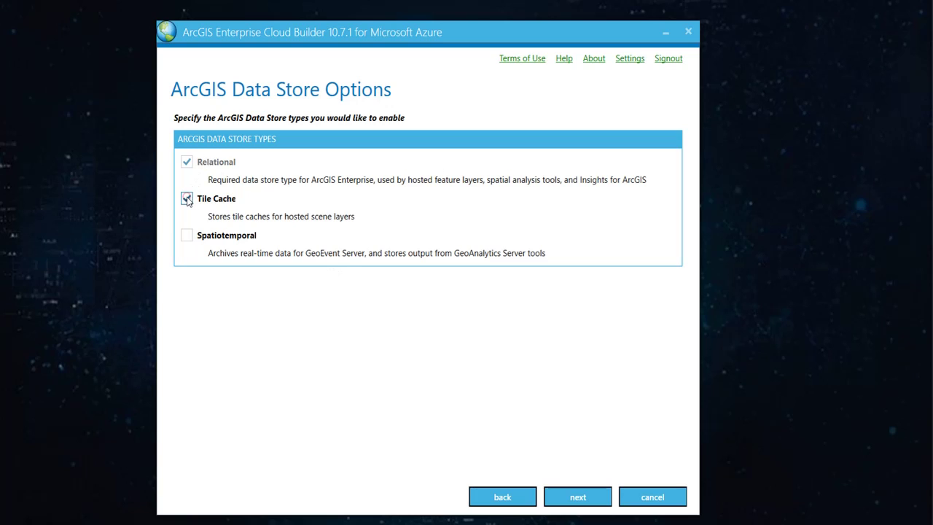
{"action": "left_click", "coordinate": [186, 235]}
{"action": "left_click", "coordinate": [186, 235]}
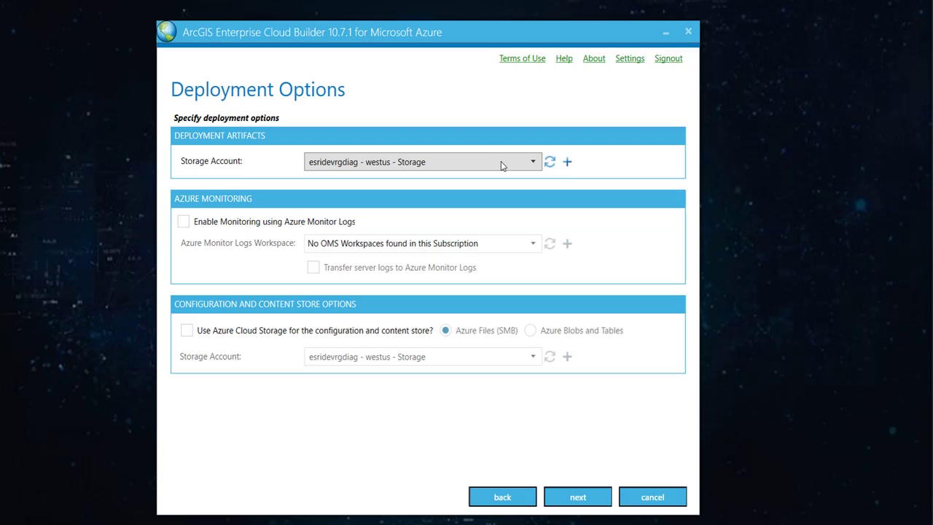
Store deployment artifacts in the esridevsa (westus, StorageV2) storage account and continue.
{"action": "left_click", "coordinate": [501, 161]}
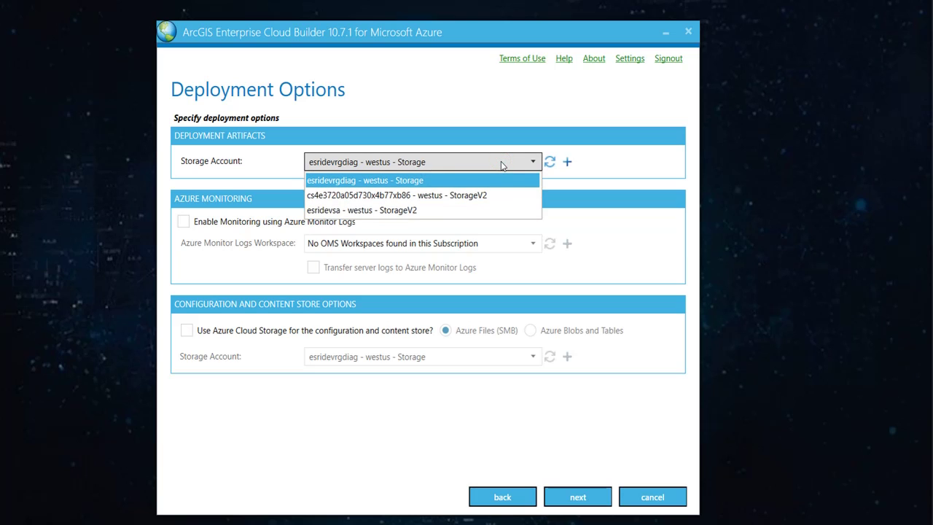
{"action": "left_click", "coordinate": [428, 210]}
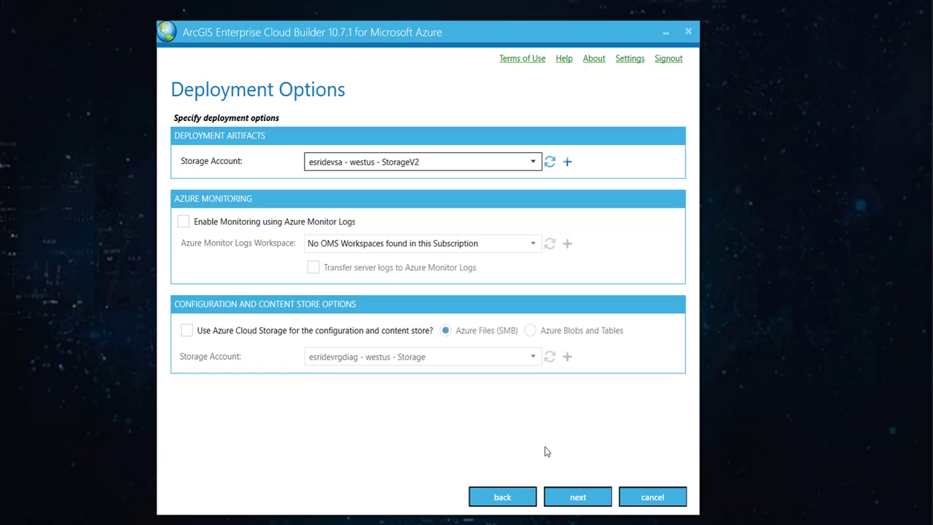
{"action": "left_click", "coordinate": [582, 497]}
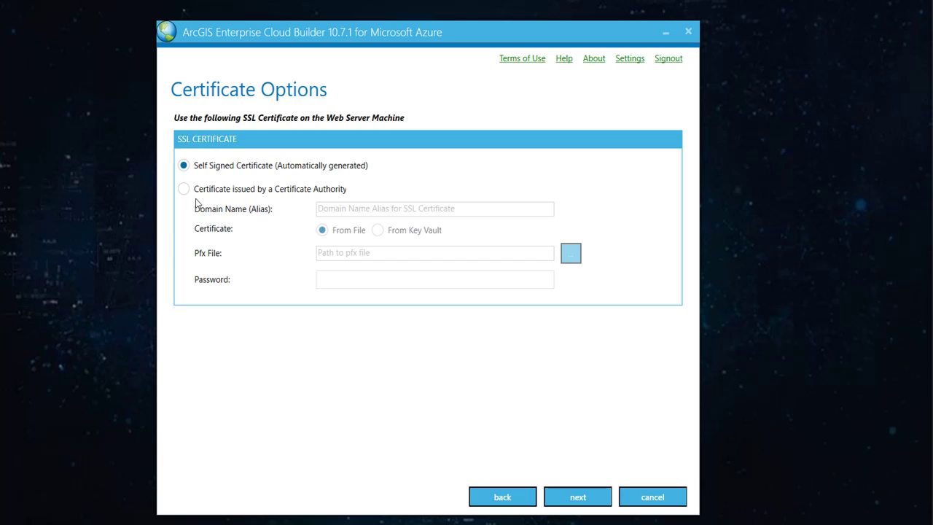
Keep the self-signed SSL certificate instead of a Certificate Authority one and continue.
{"action": "left_click", "coordinate": [186, 191]}
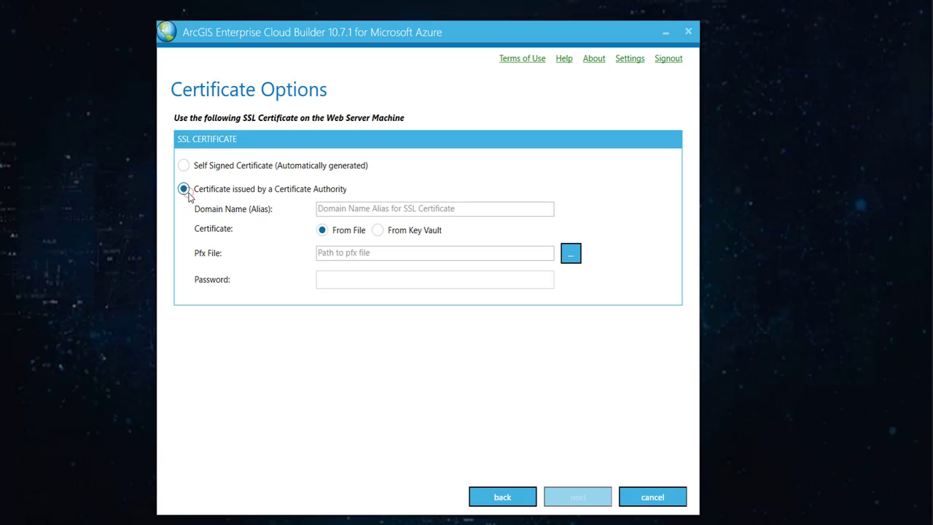
{"action": "left_click", "coordinate": [186, 169]}
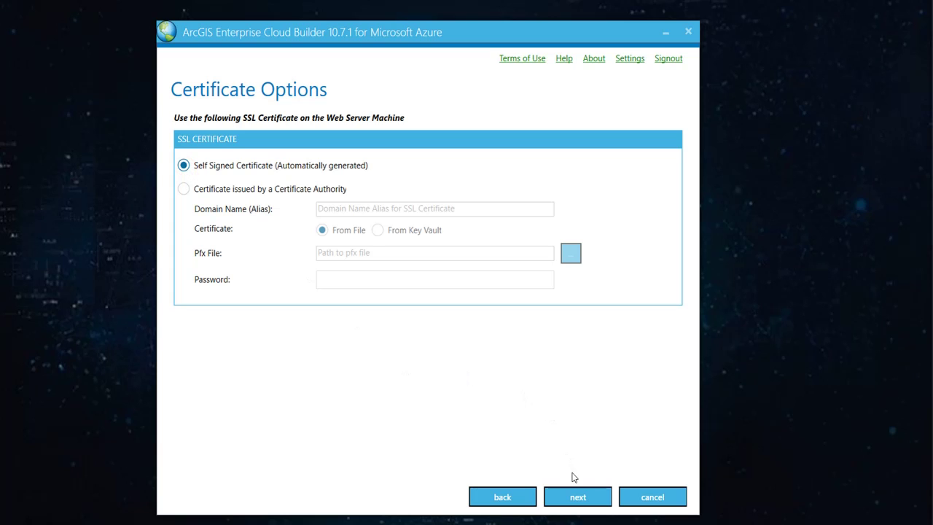
{"action": "left_click", "coordinate": [578, 497]}
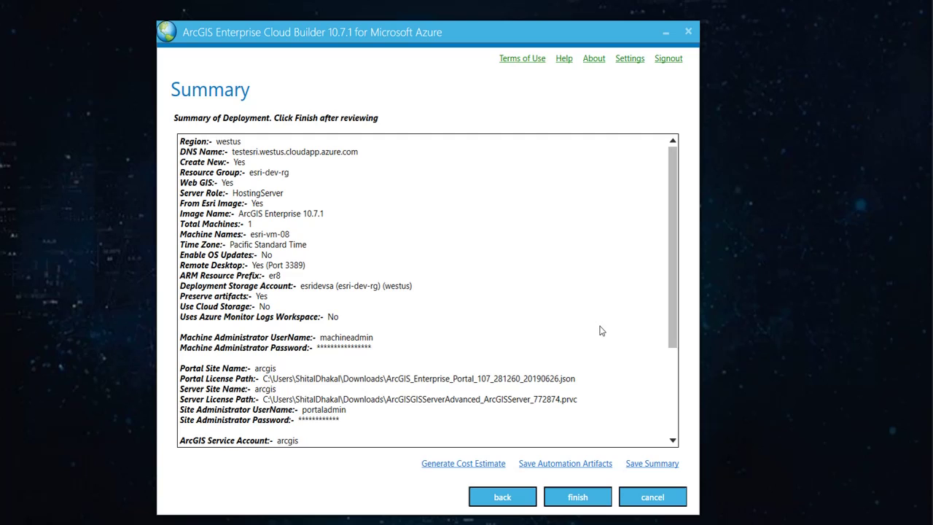
{"action": "left_click", "coordinate": [440, 468]}
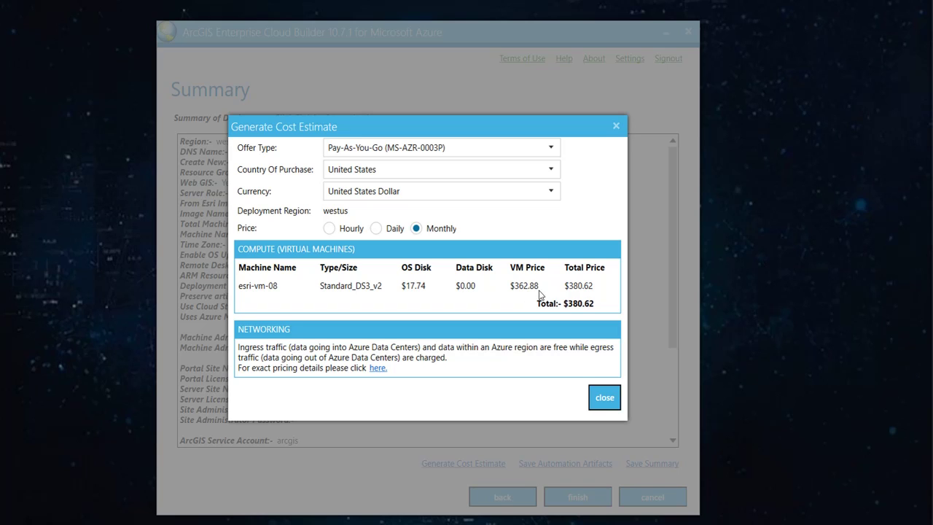
{"action": "left_click", "coordinate": [604, 402]}
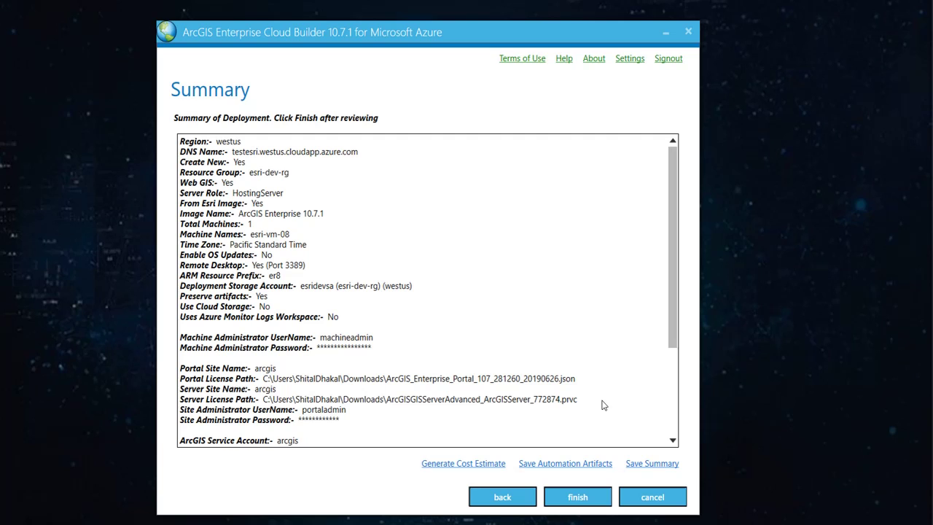
Save the deployment summary as text file vm08 in Downloads and dismiss the confirmation.
{"action": "left_click", "coordinate": [652, 465]}
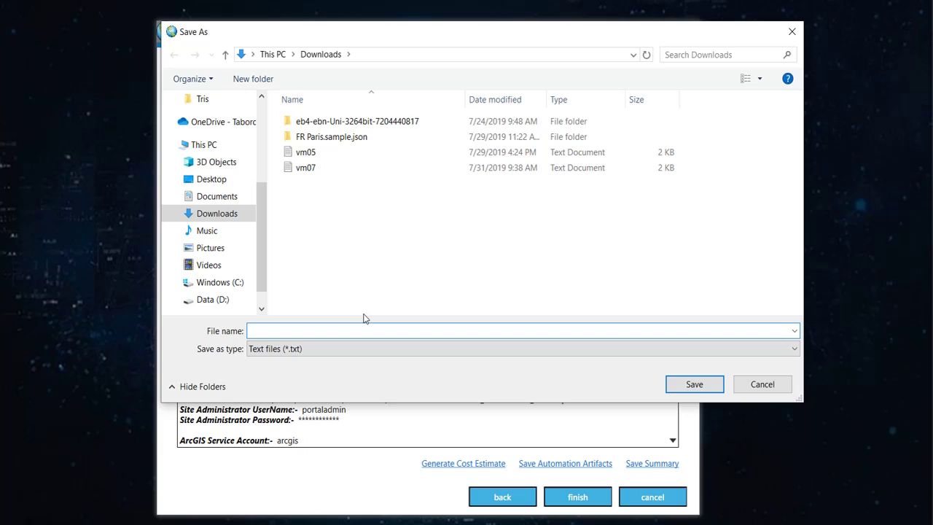
{"action": "type", "text": "vm"}
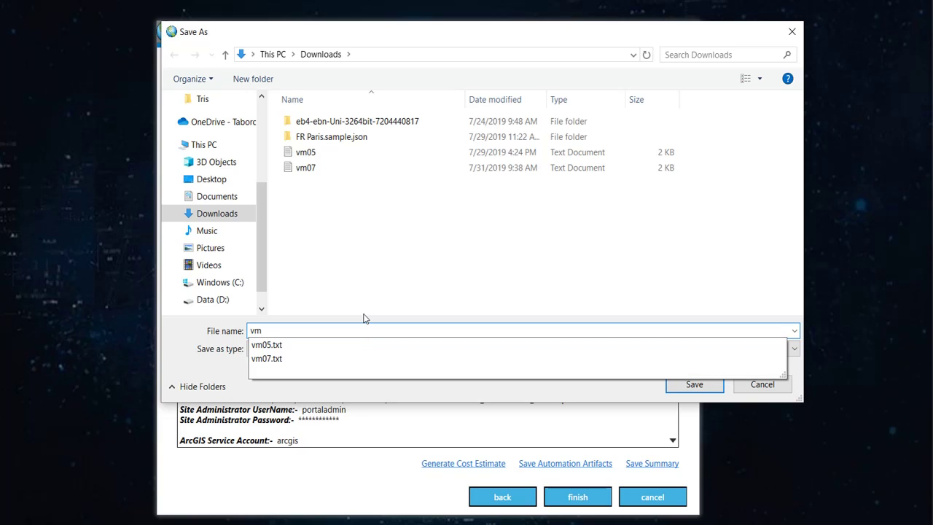
{"action": "type", "text": "08"}
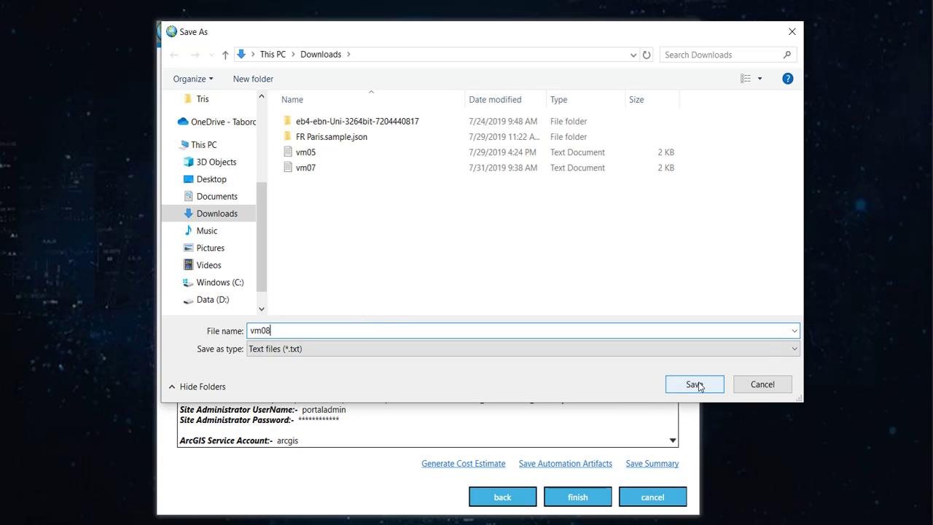
{"action": "left_click", "coordinate": [694, 384]}
{"action": "left_click", "coordinate": [480, 327]}
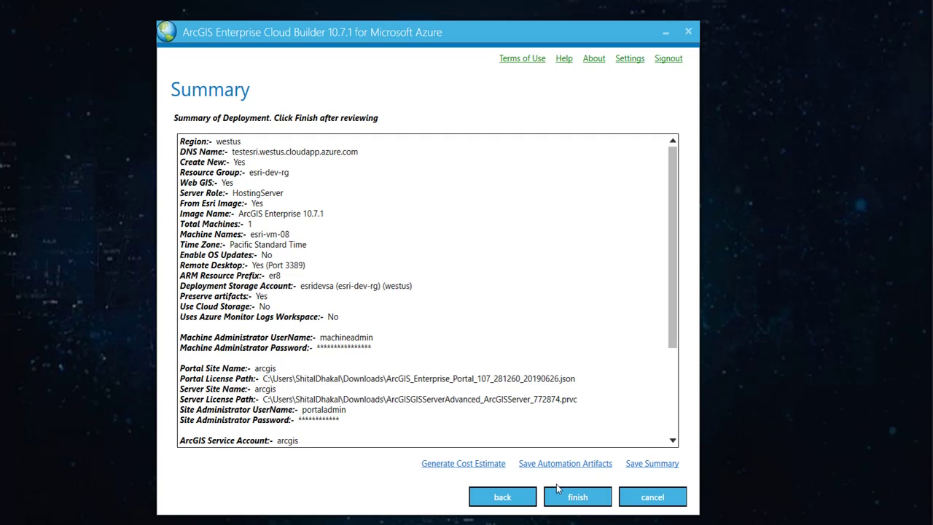
Finish the wizard so the site deploys to testesri, creating VM esri-vm-08.
{"action": "left_click", "coordinate": [574, 499]}
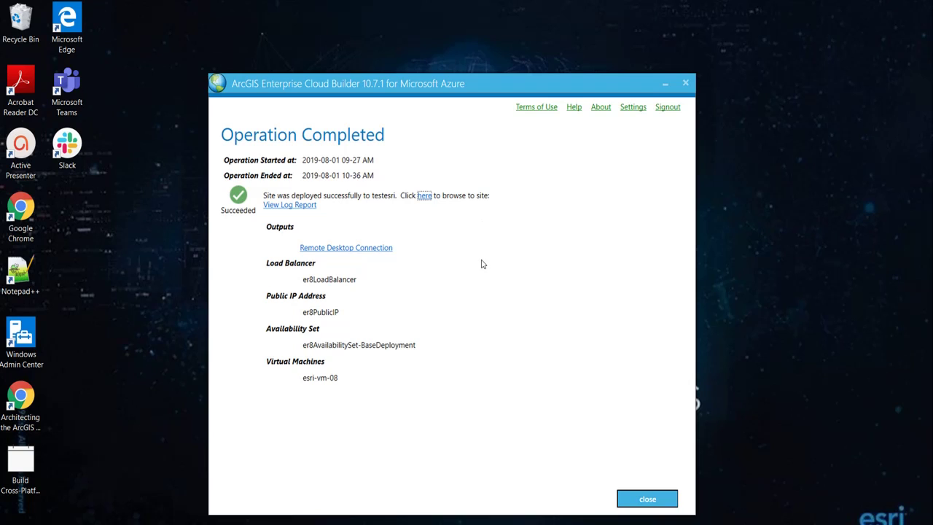
Remote into esri-vm-08 with the administrator password, accepting the certificate warning.
{"action": "left_click", "coordinate": [342, 250]}
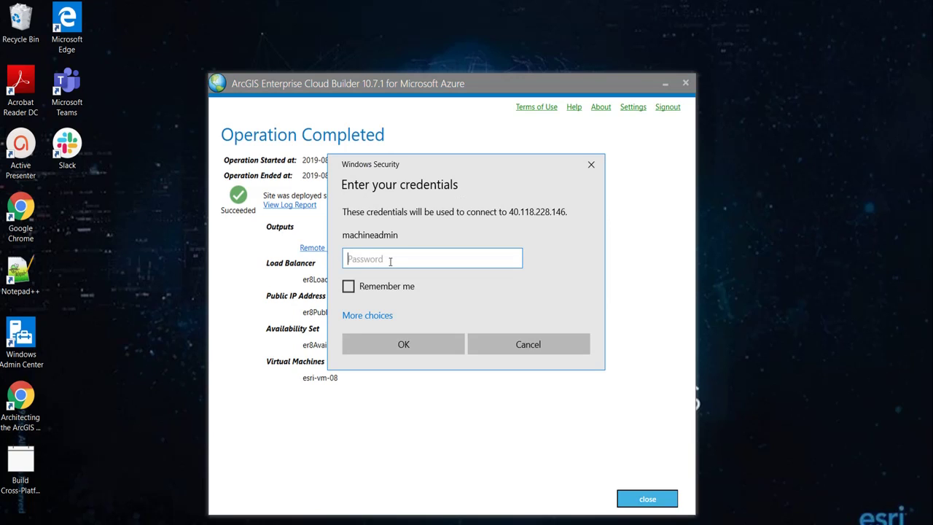
{"action": "type", "text": "••••••••••••••"}
{"action": "left_click", "coordinate": [410, 344]}
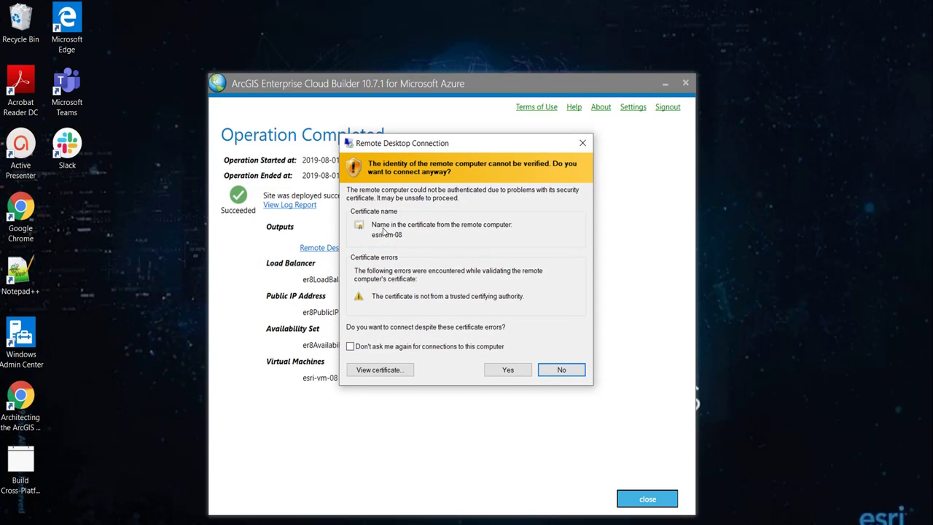
{"action": "left_click", "coordinate": [503, 370]}
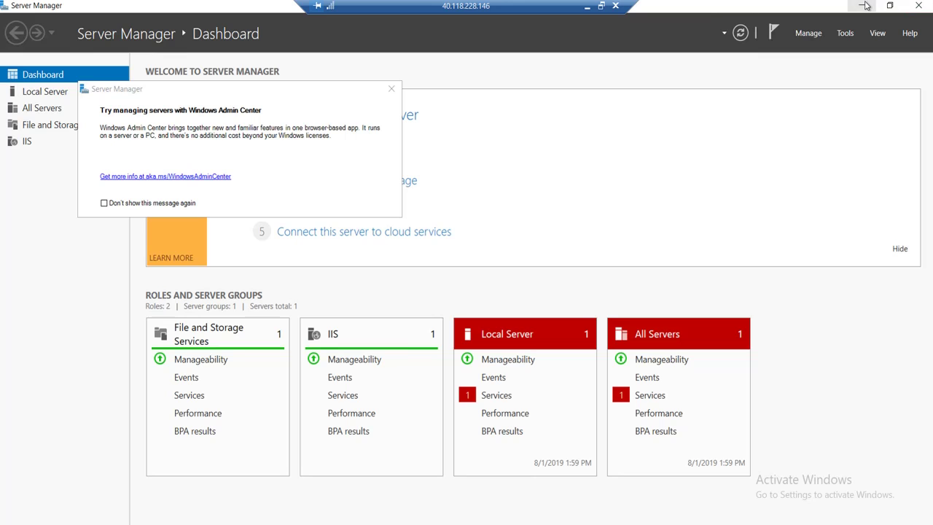
Minimize Server Manager and browse the ArcGIS program group in the remote Start menu.
{"action": "left_click", "coordinate": [865, 6]}
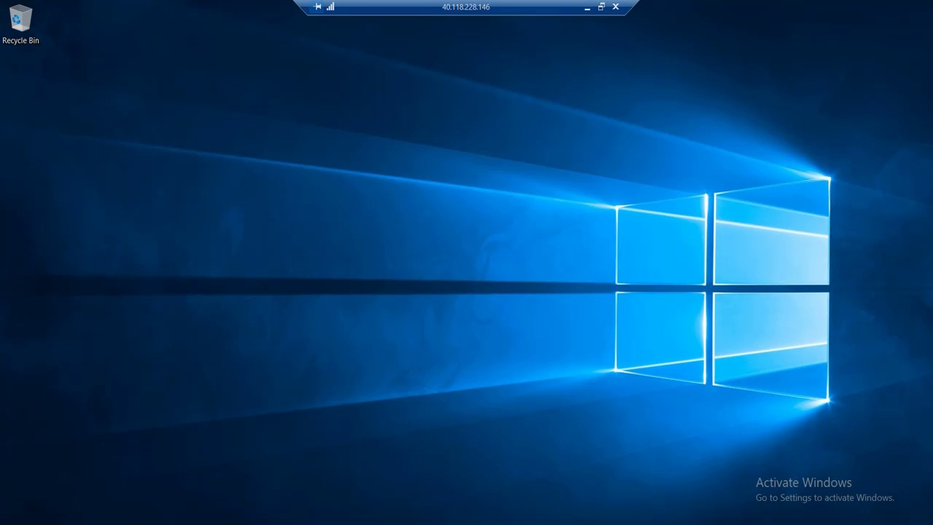
{"action": "key", "text": "super"}
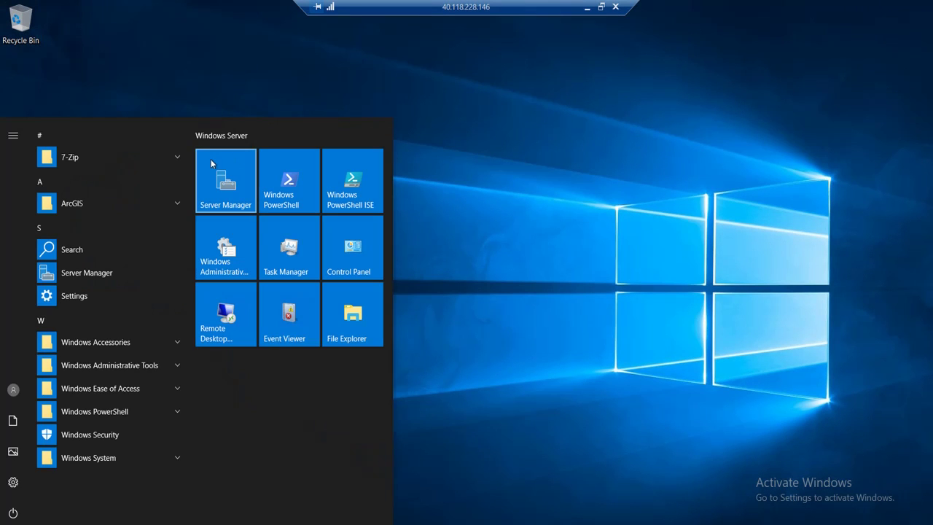
{"action": "left_click", "coordinate": [92, 203]}
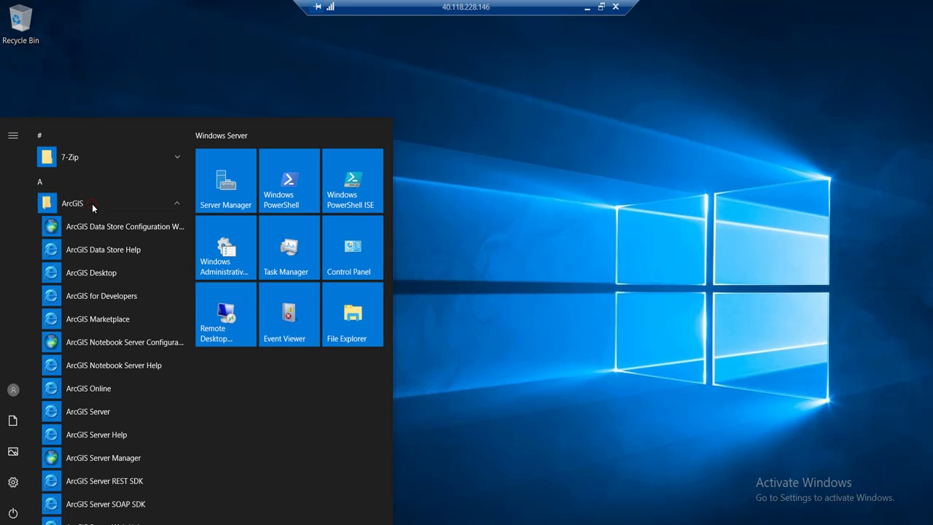
{"action": "scroll", "coordinate": [106, 253], "scroll_direction": "down", "scroll_amount": 3}
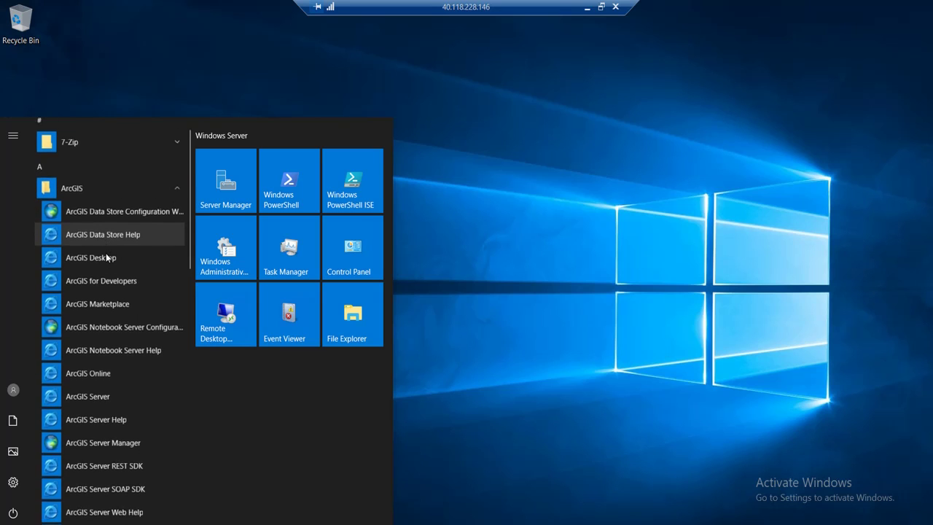
{"action": "scroll", "coordinate": [106, 253], "scroll_direction": "down", "scroll_amount": 2}
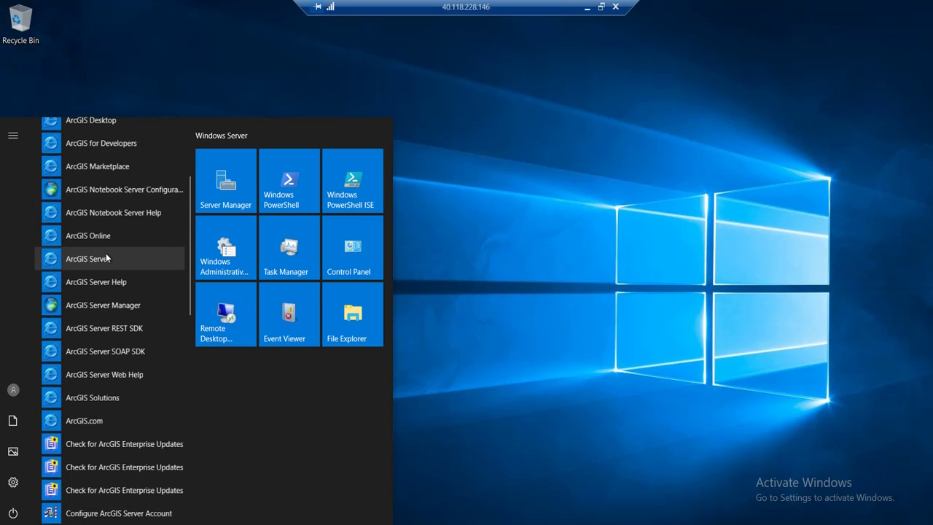
{"action": "scroll", "coordinate": [106, 253], "scroll_direction": "down", "scroll_amount": 4}
{"action": "scroll", "coordinate": [106, 255], "scroll_direction": "down", "scroll_amount": 7}
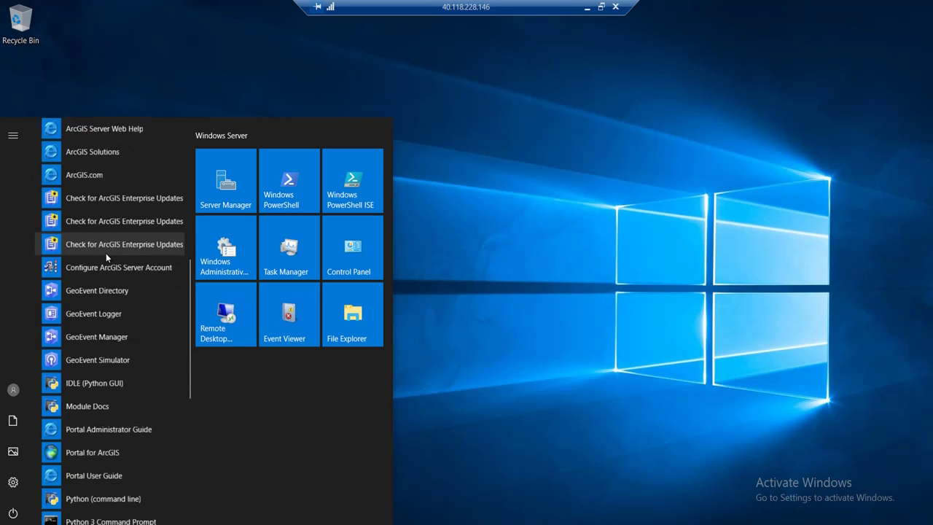
{"action": "scroll", "coordinate": [106, 253], "scroll_direction": "down", "scroll_amount": 1}
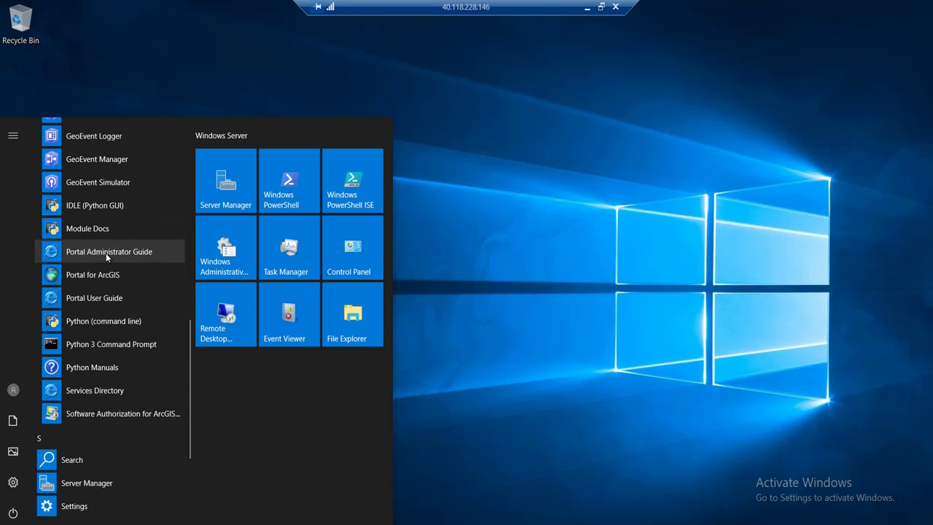
{"action": "scroll", "coordinate": [105, 253], "scroll_direction": "up", "scroll_amount": 2}
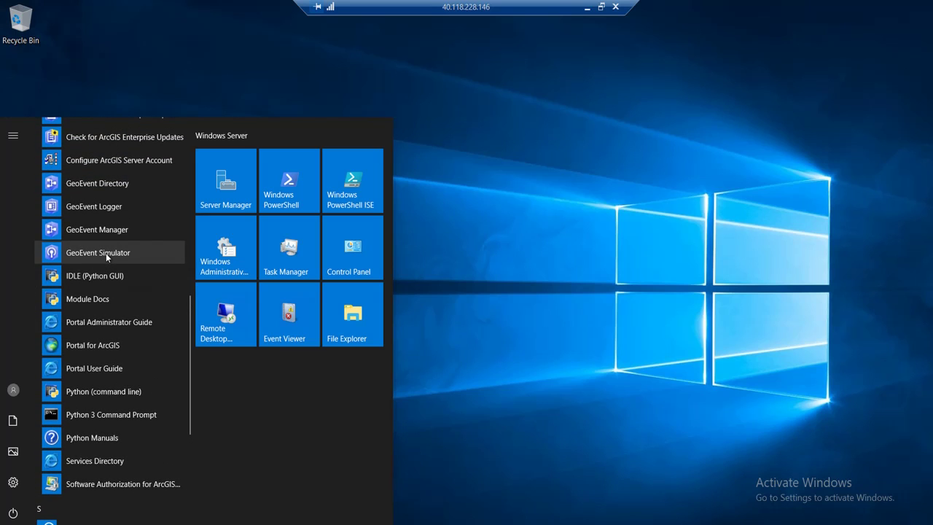
{"action": "scroll", "coordinate": [106, 253], "scroll_direction": "up", "scroll_amount": 3}
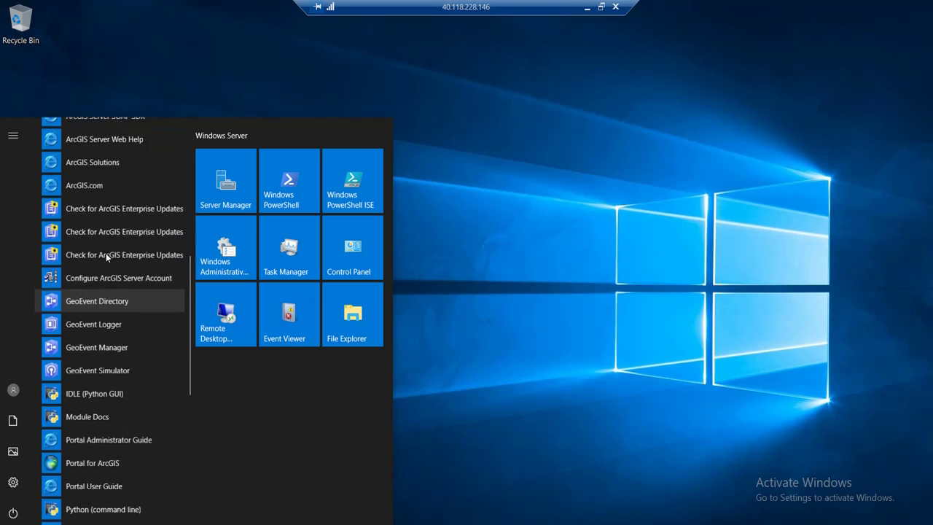
{"action": "scroll", "coordinate": [106, 252], "scroll_direction": "up", "scroll_amount": 9}
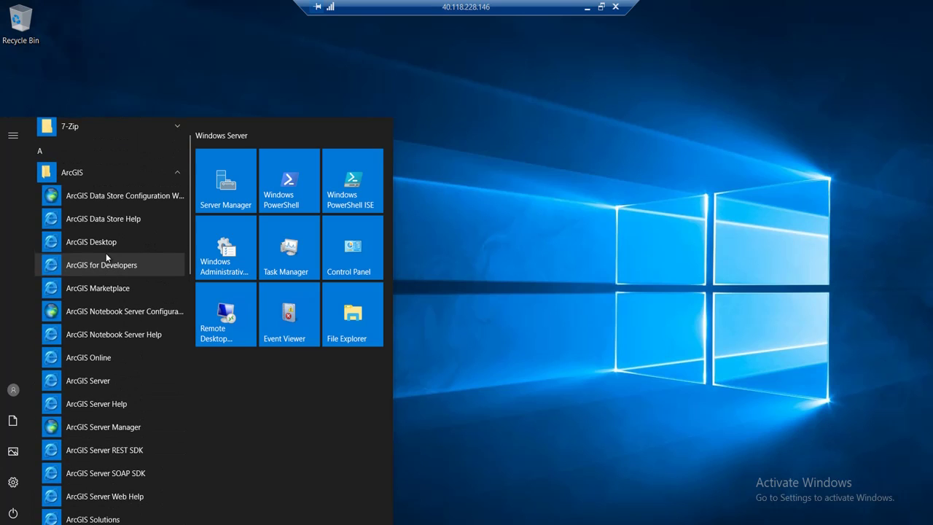
{"action": "left_click", "coordinate": [526, 135]}
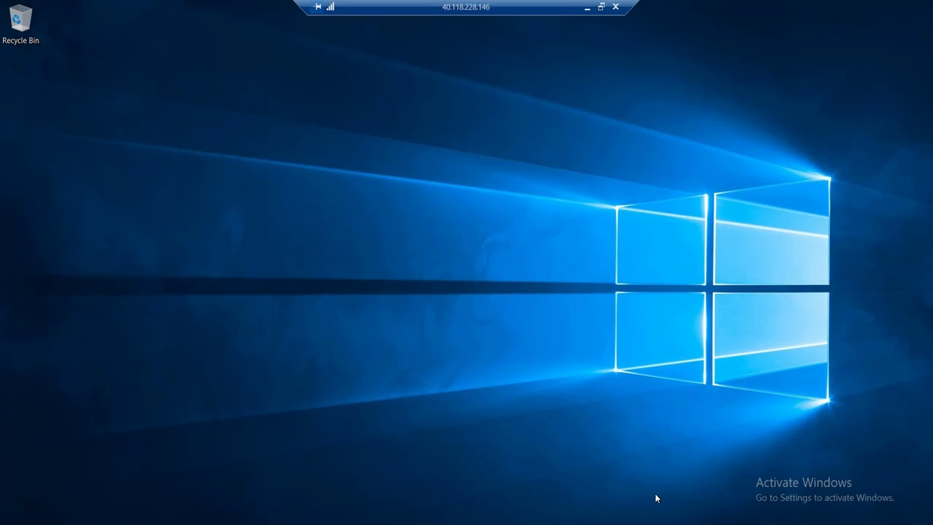
Leave the remote session, close the completed operation, and expand the testesri deployment details.
{"action": "left_click", "coordinate": [587, 7]}
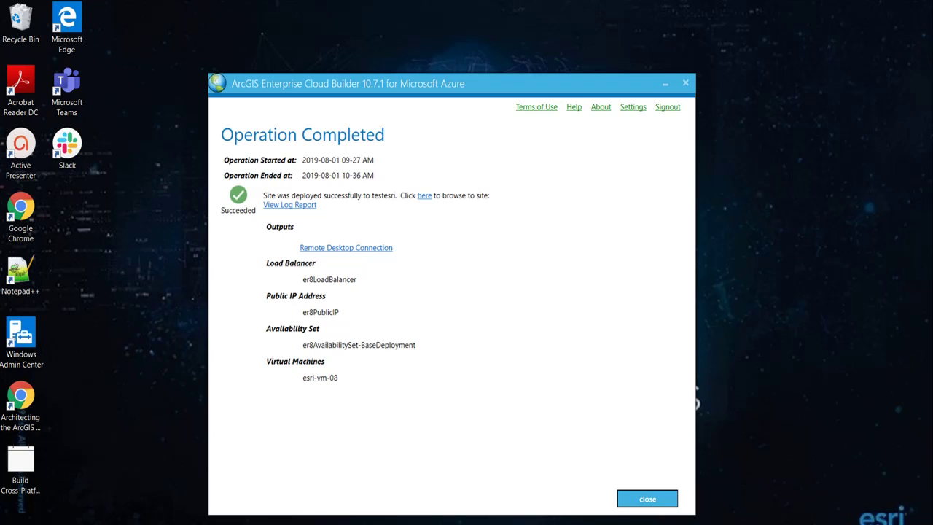
{"action": "left_click", "coordinate": [649, 500]}
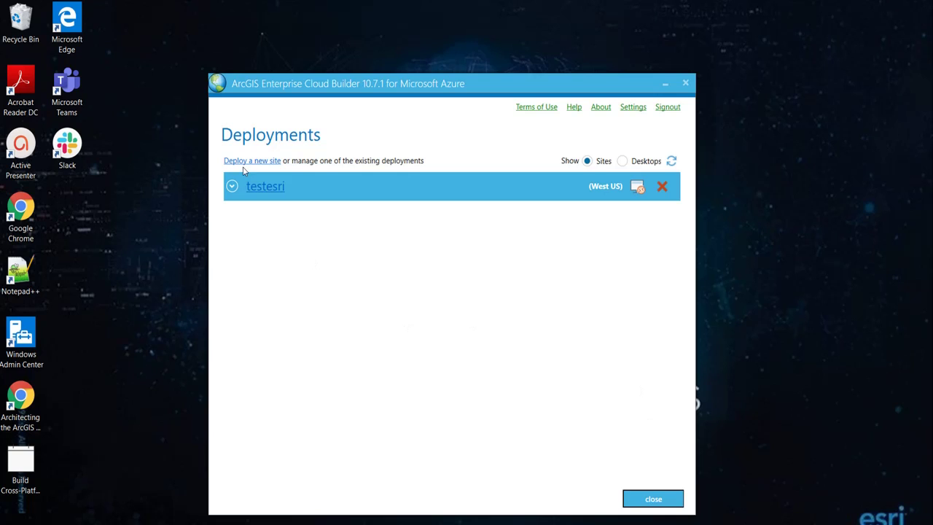
{"action": "left_click", "coordinate": [232, 187]}
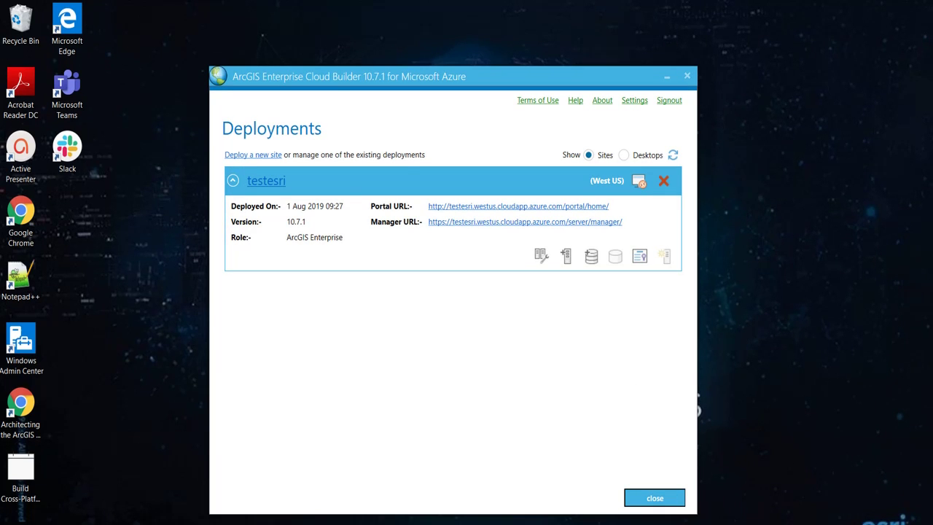
{"action": "left_click", "coordinate": [233, 179]}
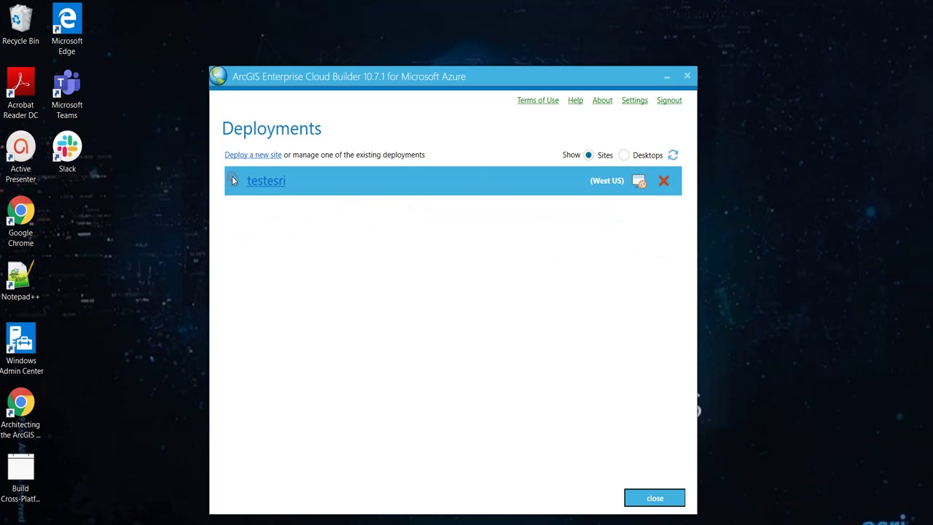
{"action": "left_click", "coordinate": [233, 179]}
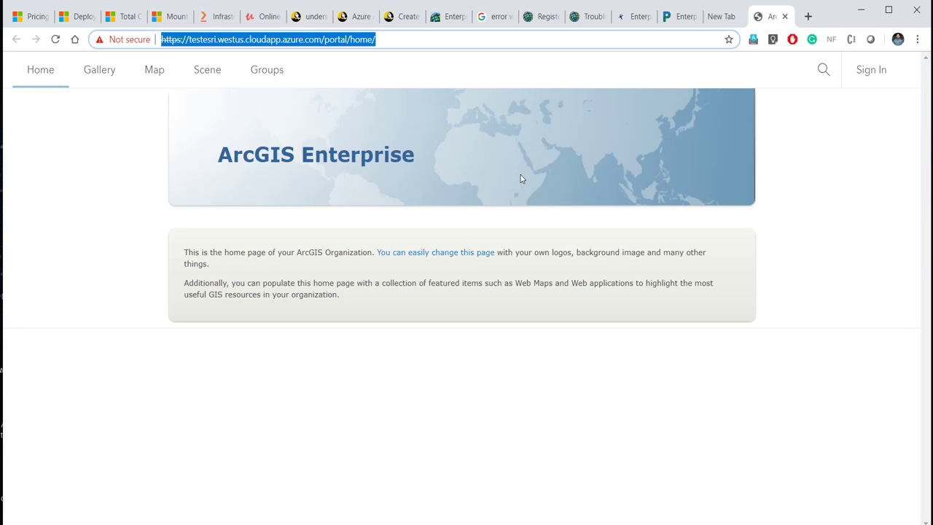
Minimize Chrome after viewing the testesri portal home and sign-in pages.
{"action": "left_click", "coordinate": [859, 9]}
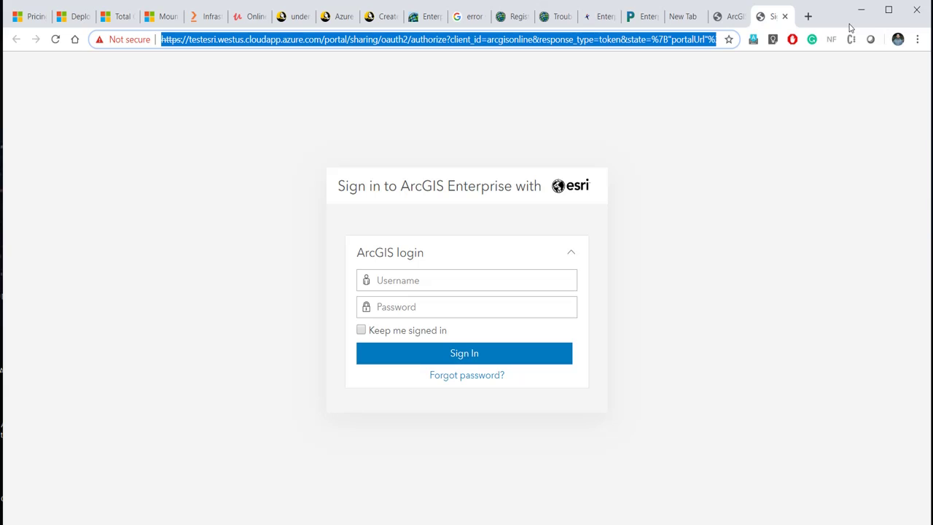
{"action": "left_click", "coordinate": [859, 9]}
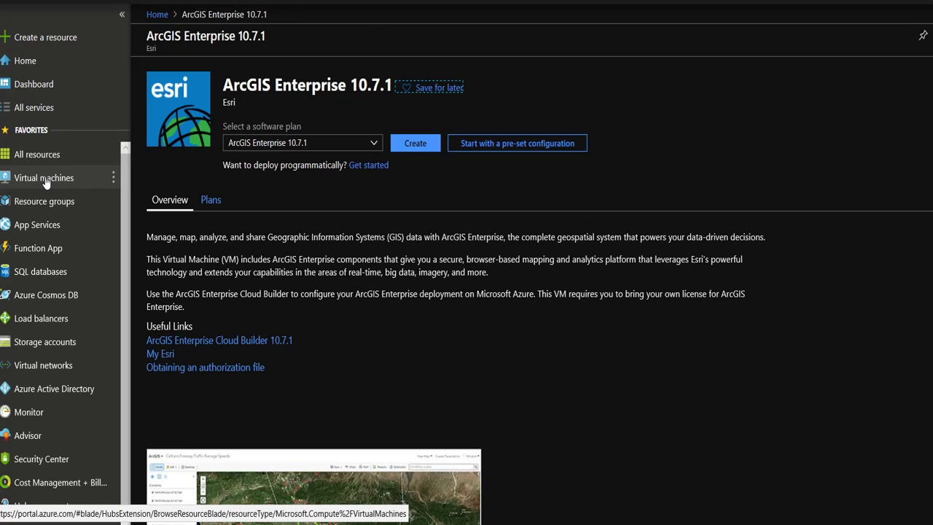
Open the Virtual machines list from the Azure portal sidebar.
{"action": "left_click", "coordinate": [44, 183]}
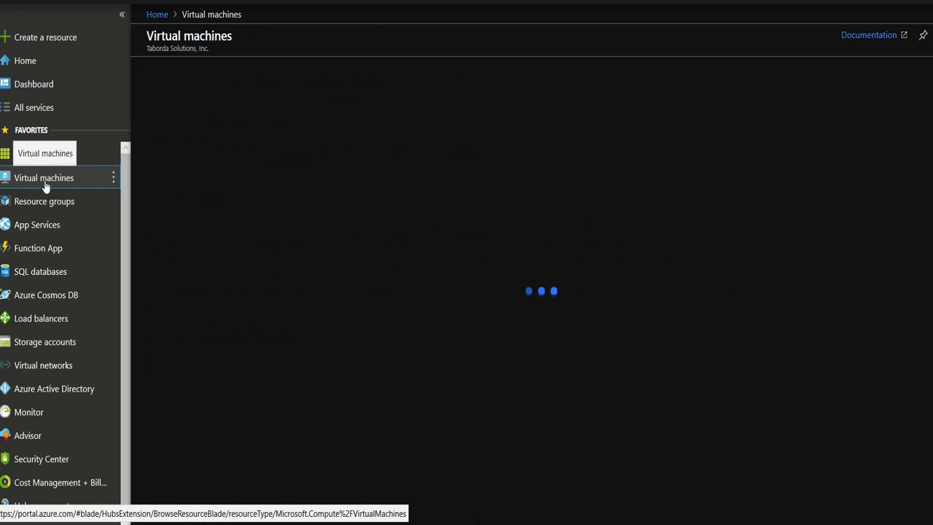